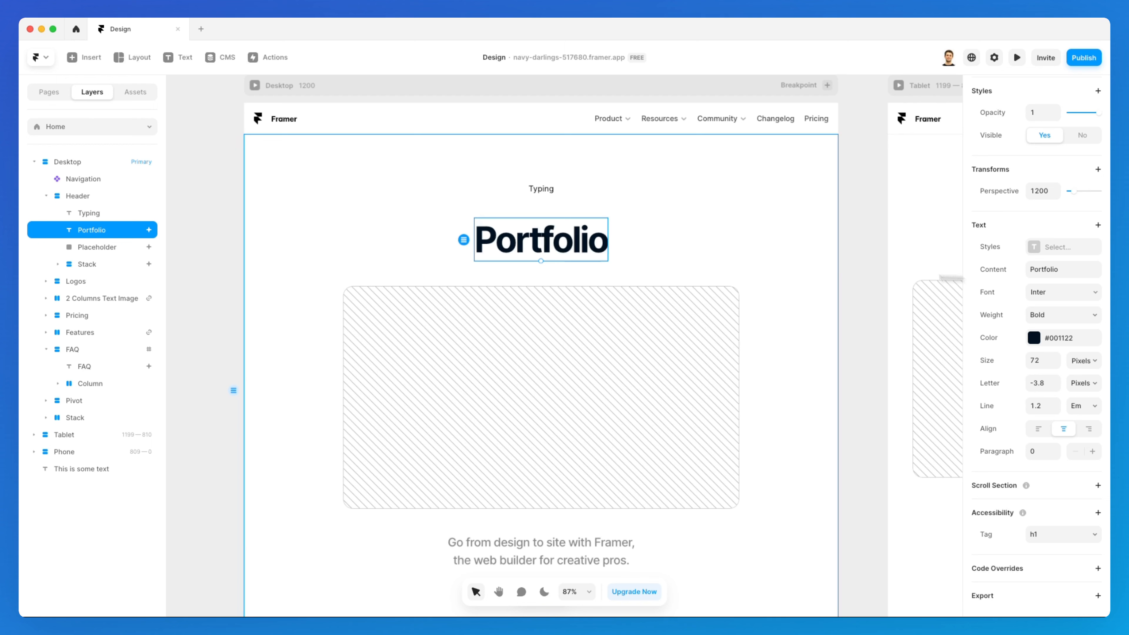
# Edit the heading text directly on the canvas to read Text
pyautogui.doubleClick(567, 242)
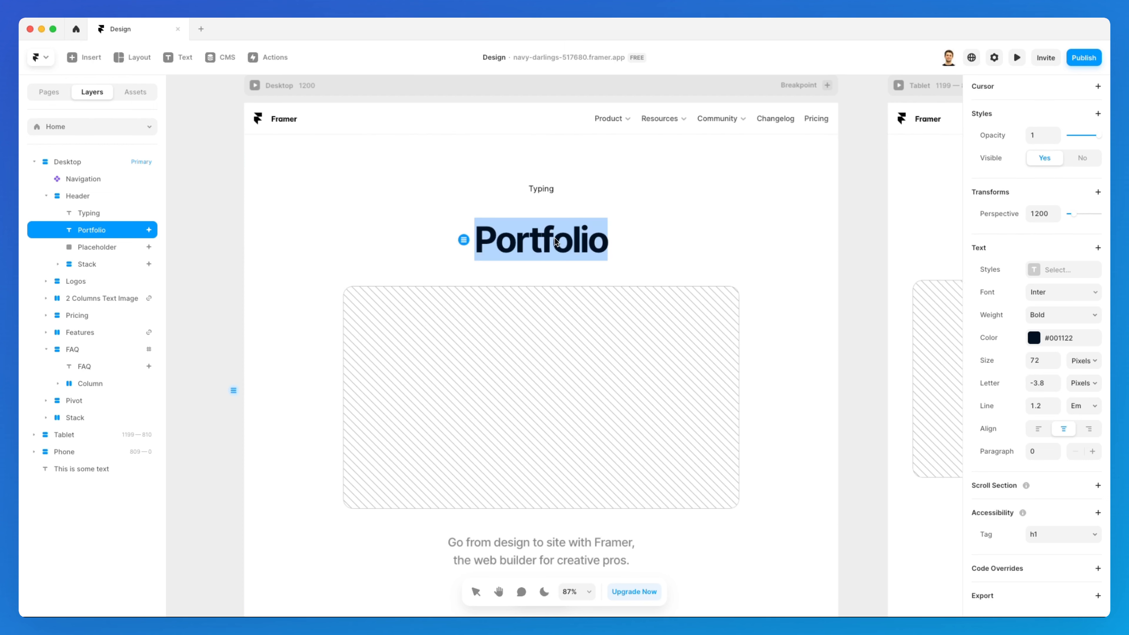
pyautogui.write('Text')
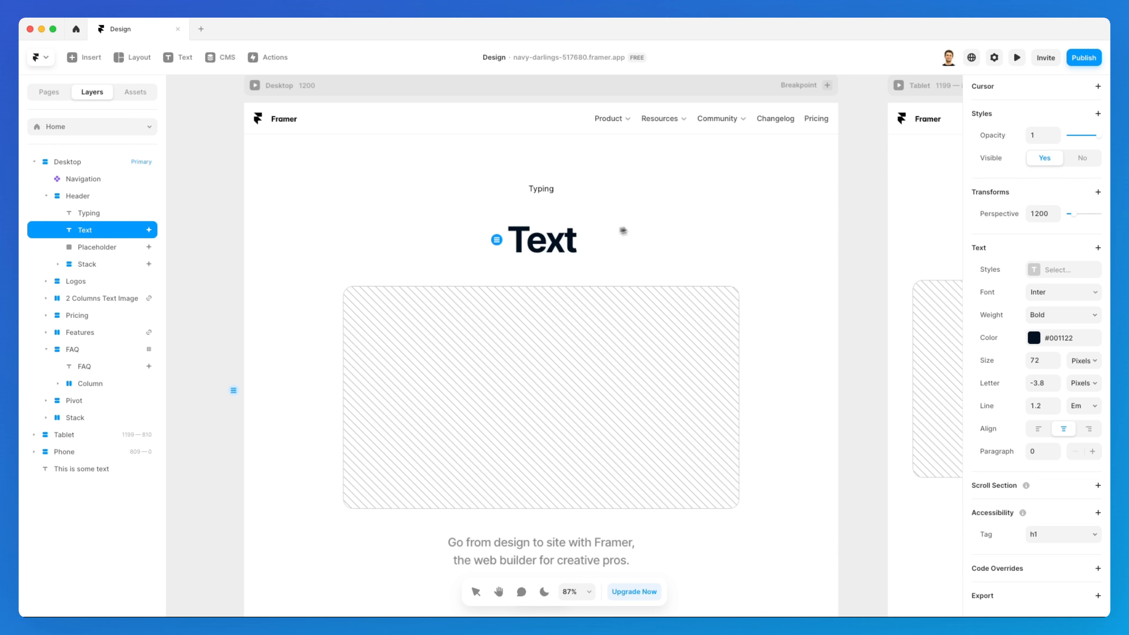
pyautogui.press('Escape')
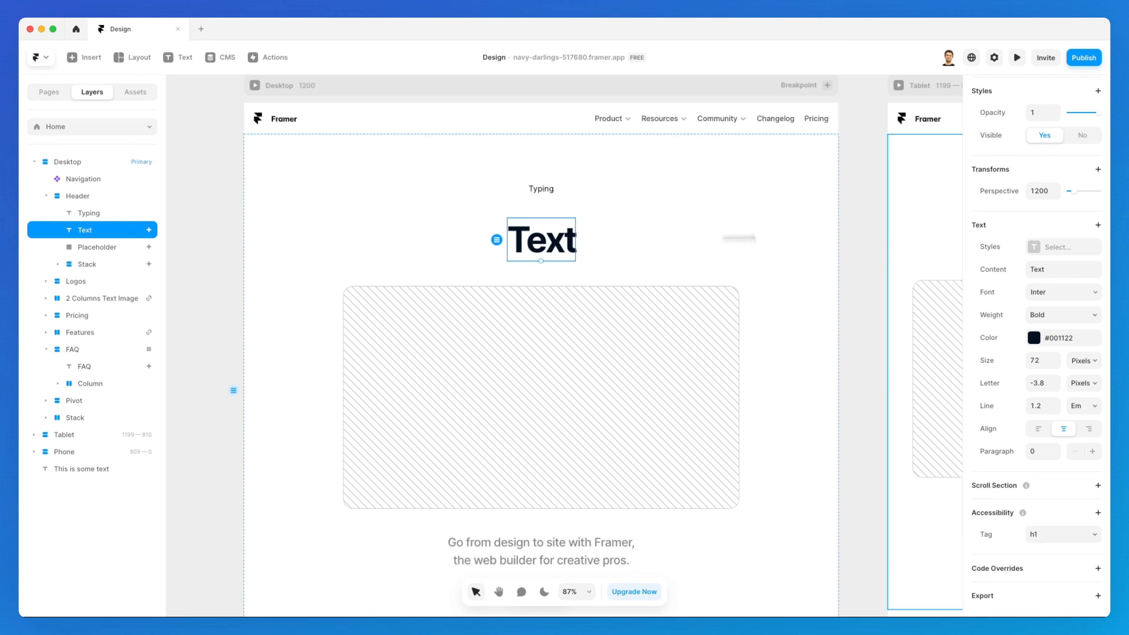
# Set the heading's content to Rewrite through the text content field
pyautogui.click(1065, 270)
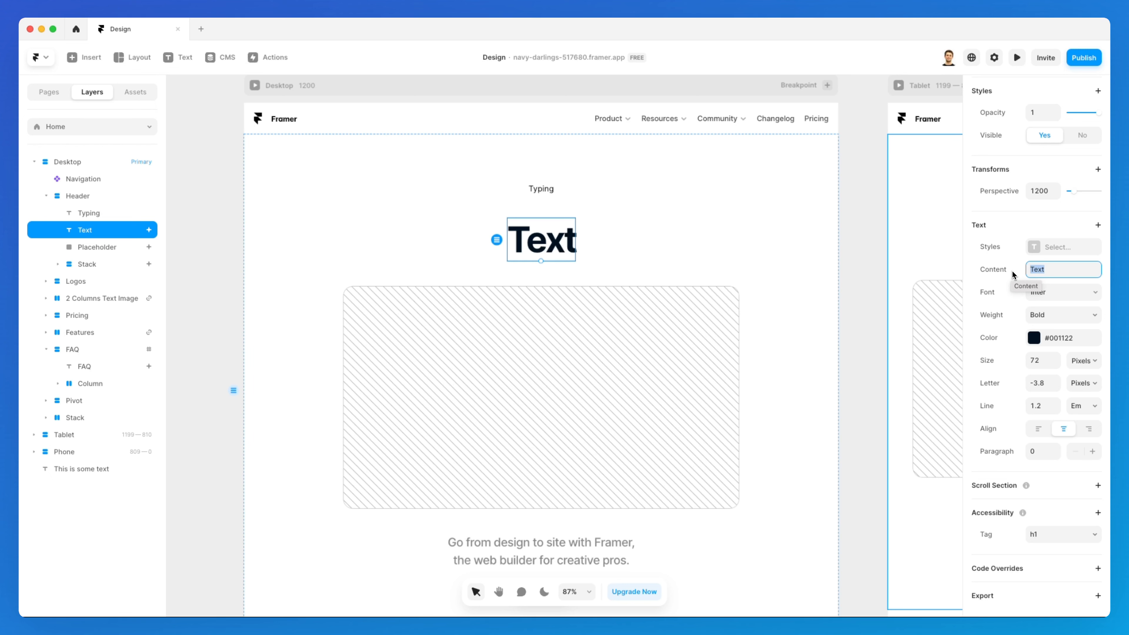
pyautogui.write('rite')
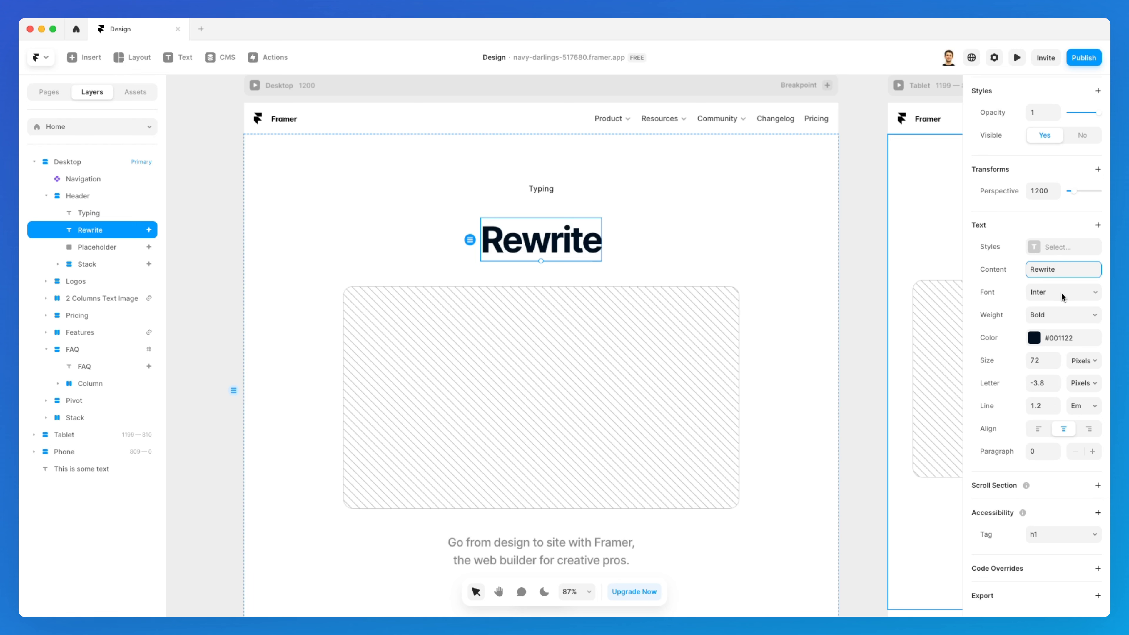
# Change the heading font to Itim and look at the custom fonts section
pyautogui.click(1040, 296)
pyautogui.scroll(-5, 925, 378)
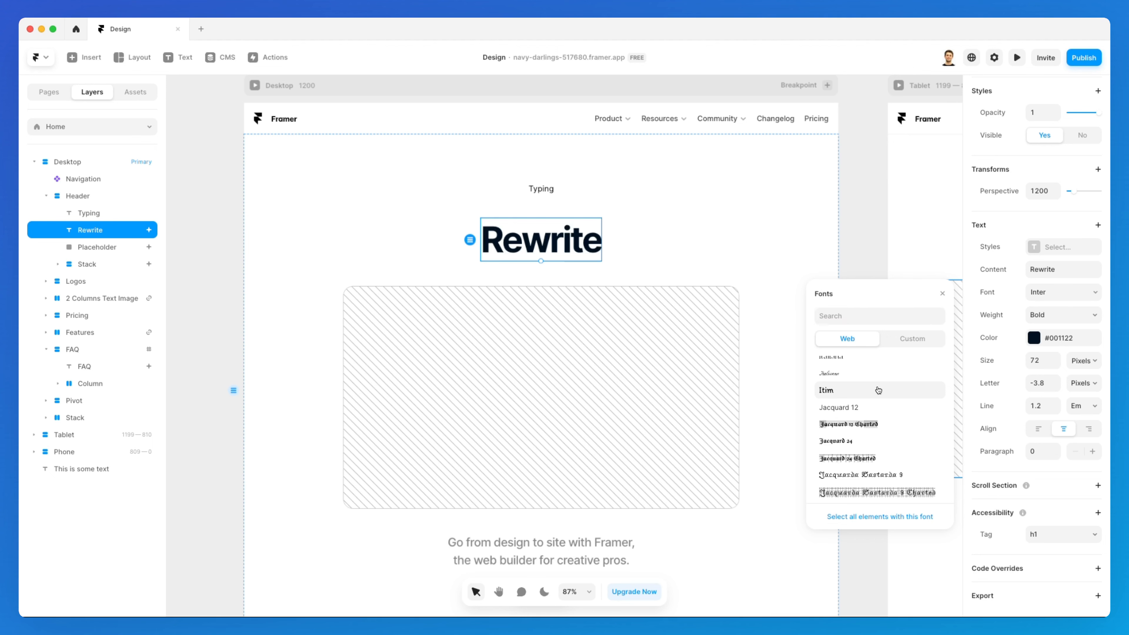
pyautogui.click(873, 389)
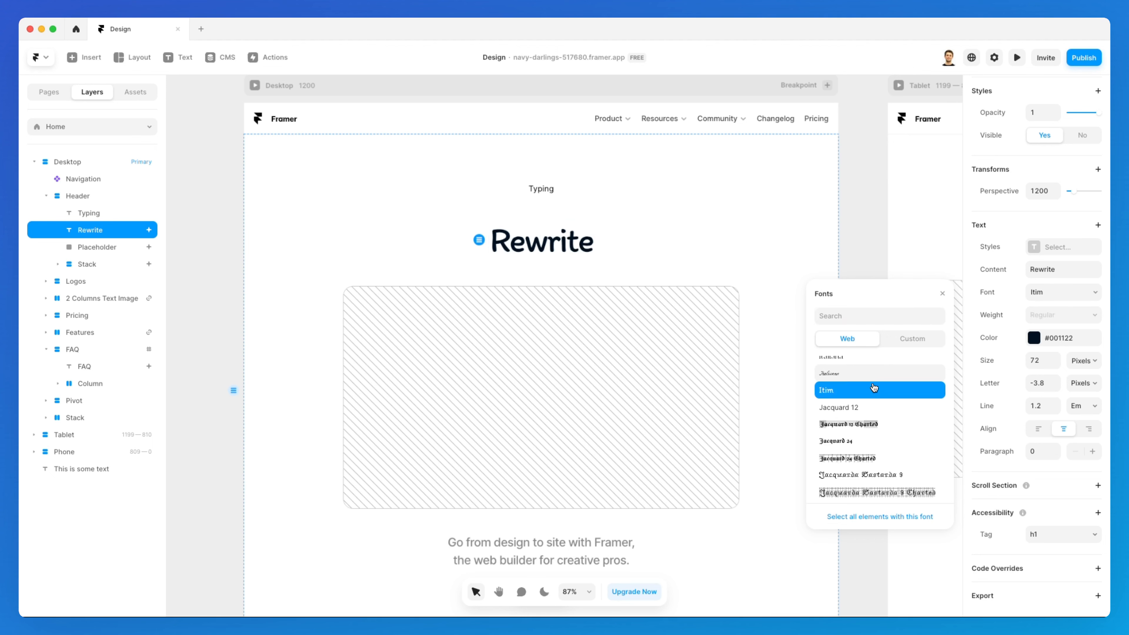
pyautogui.click(907, 340)
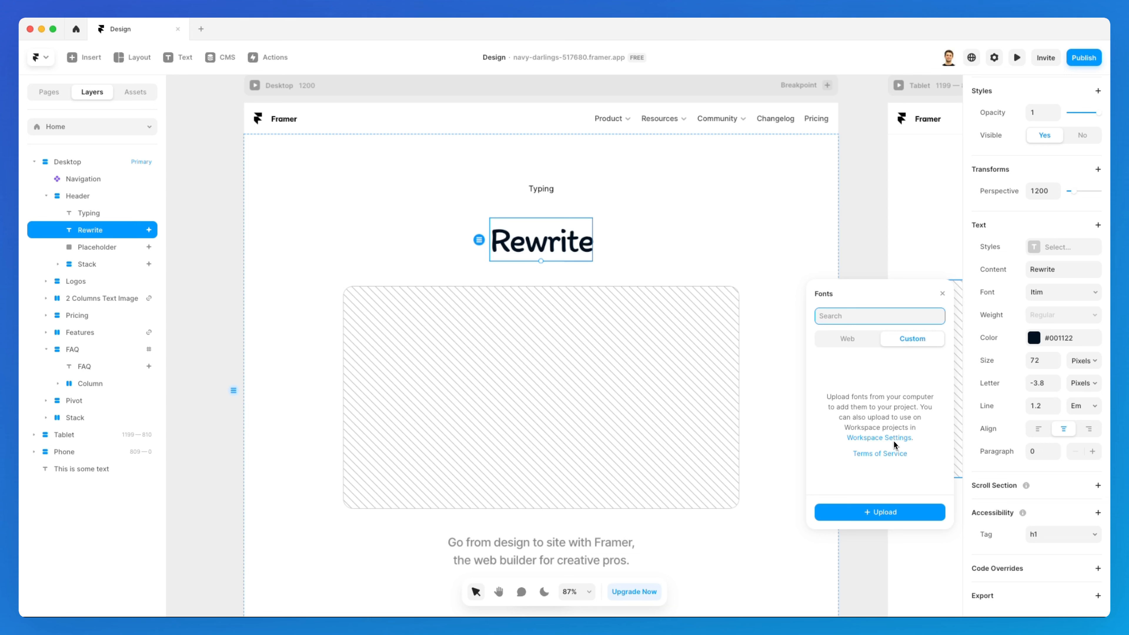
# Search the web fonts for inter and set the heading font back to Inter
pyautogui.click(847, 339)
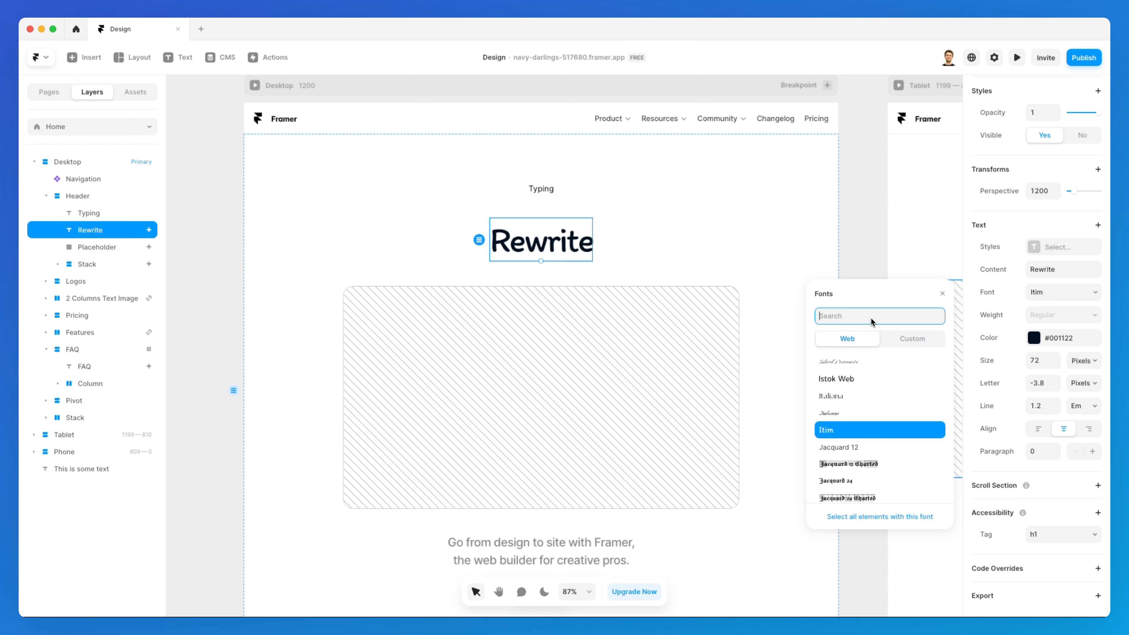
pyautogui.write('inter')
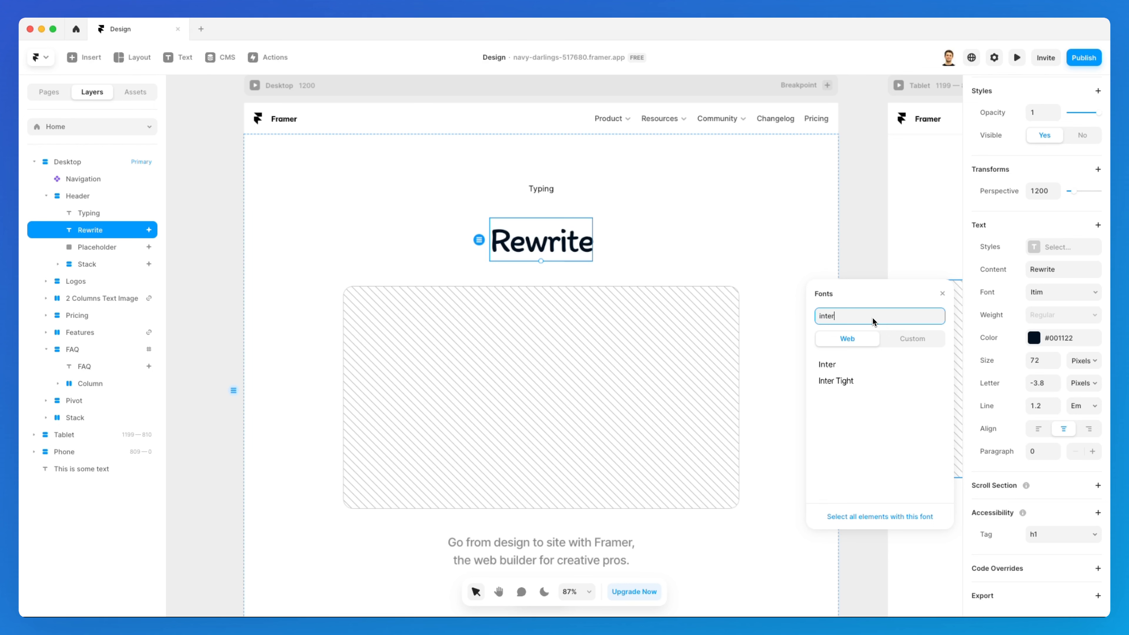
pyautogui.click(851, 364)
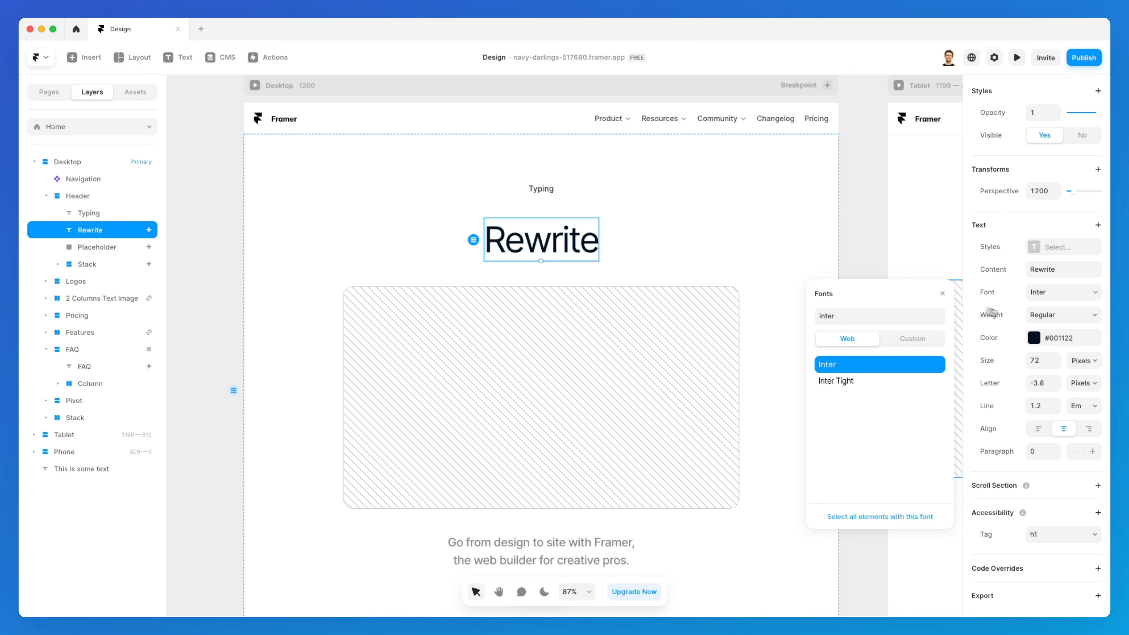
pyautogui.click(942, 293)
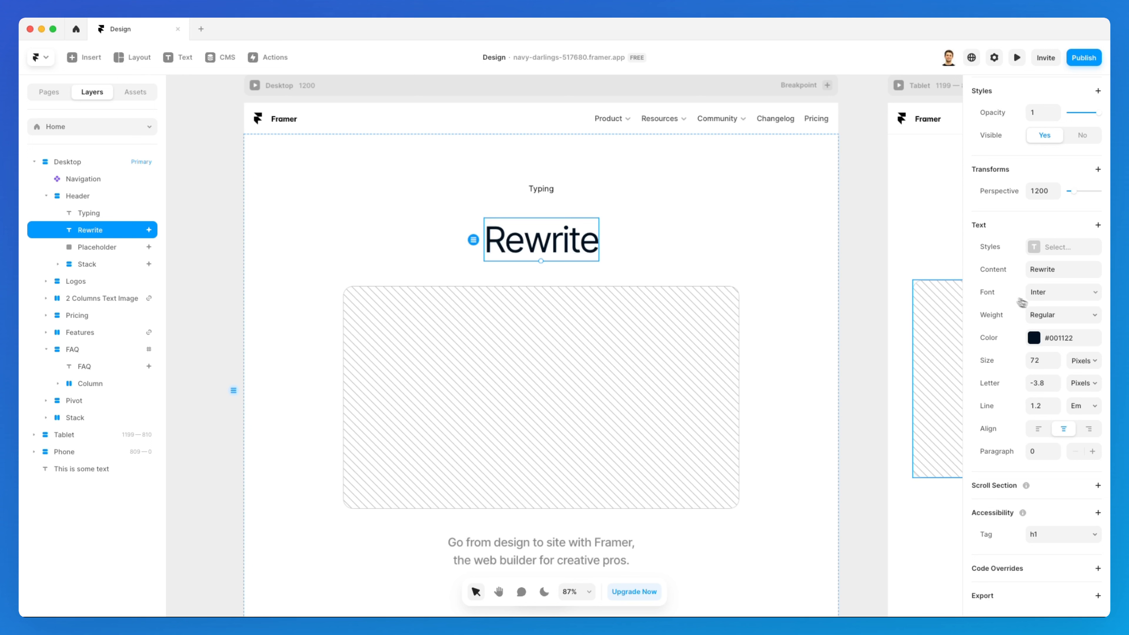
# Set the heading's font weight to Medium, trying Bold and Light along the way
pyautogui.click(1052, 317)
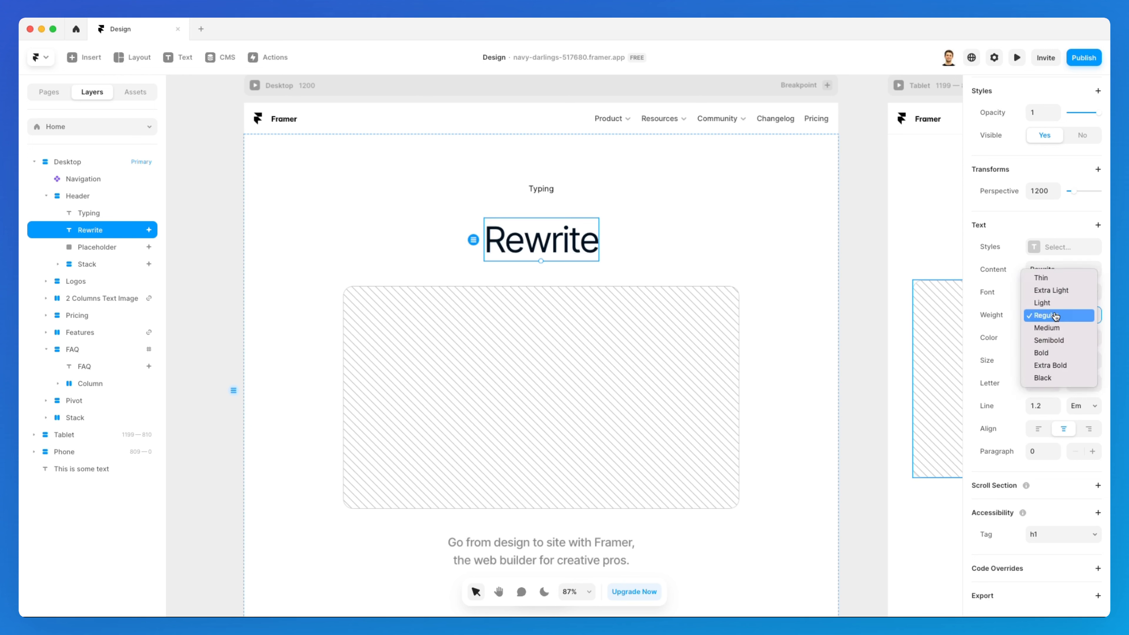
pyautogui.click(1058, 352)
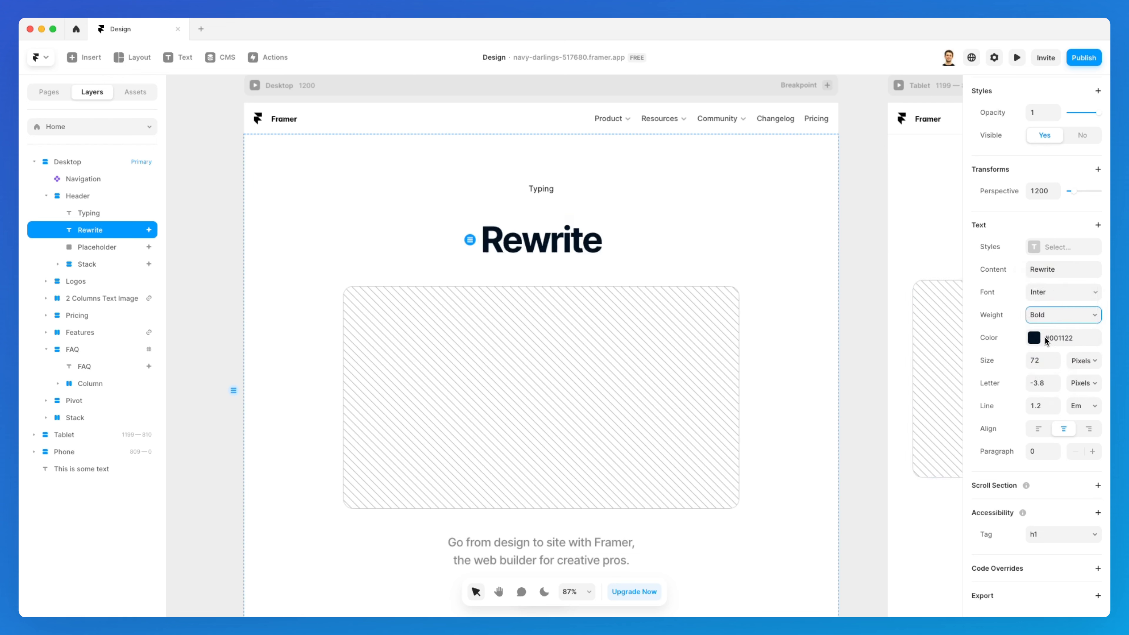
pyautogui.click(1056, 315)
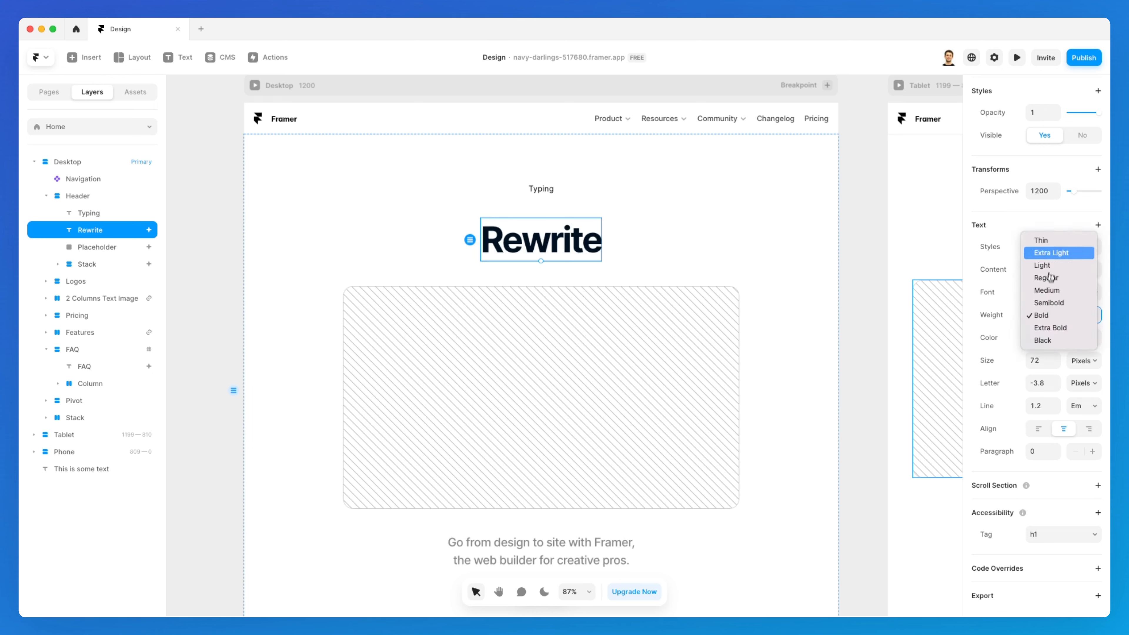
pyautogui.click(1054, 265)
pyautogui.click(1056, 315)
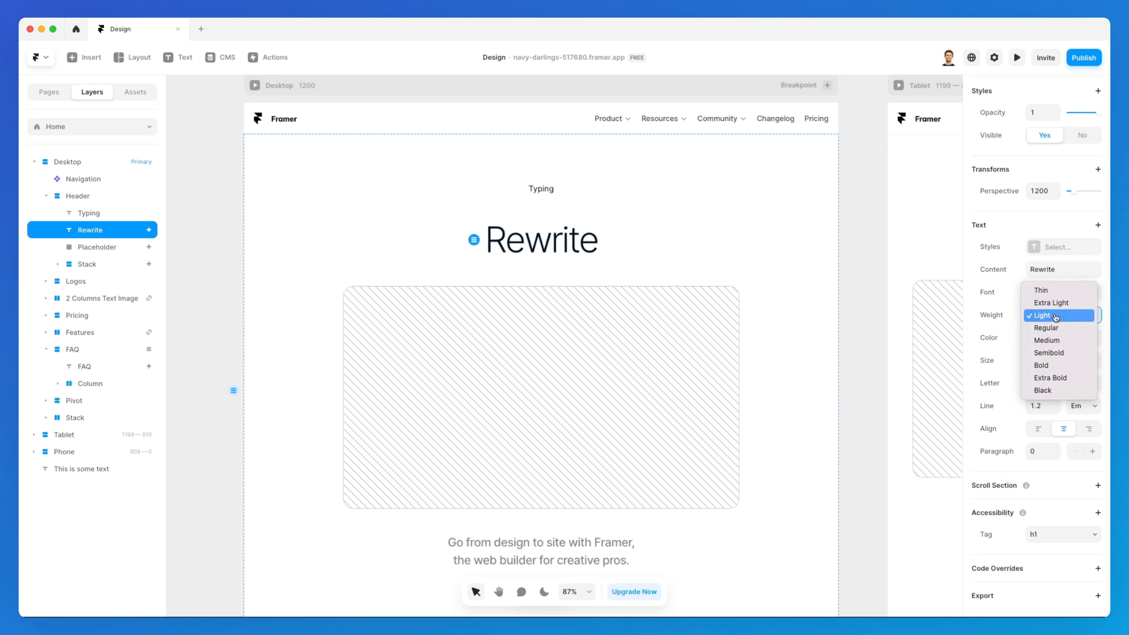
pyautogui.click(1057, 345)
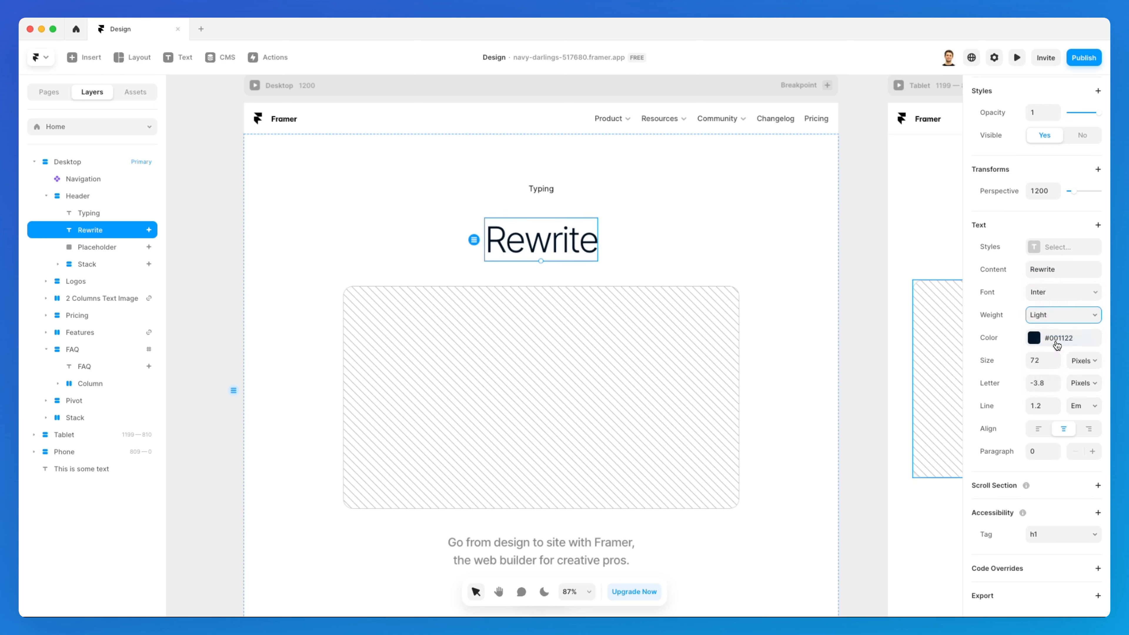
# Change the heading's text colour to the red #CF003E using the colour picker
pyautogui.click(1034, 338)
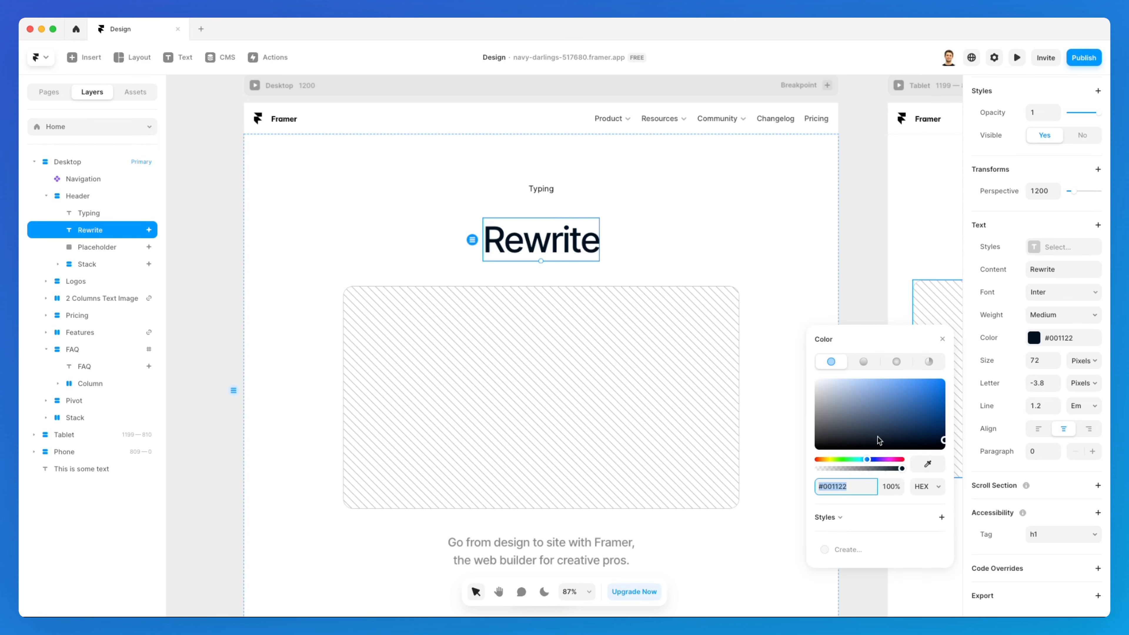
pyautogui.moveTo(868, 459); pyautogui.dragTo(964, 395)
pyautogui.moveTo(890, 460)
pyautogui.mouseDown()
pyautogui.moveTo(819, 461)
pyautogui.moveTo(898, 461)
pyautogui.mouseUp()
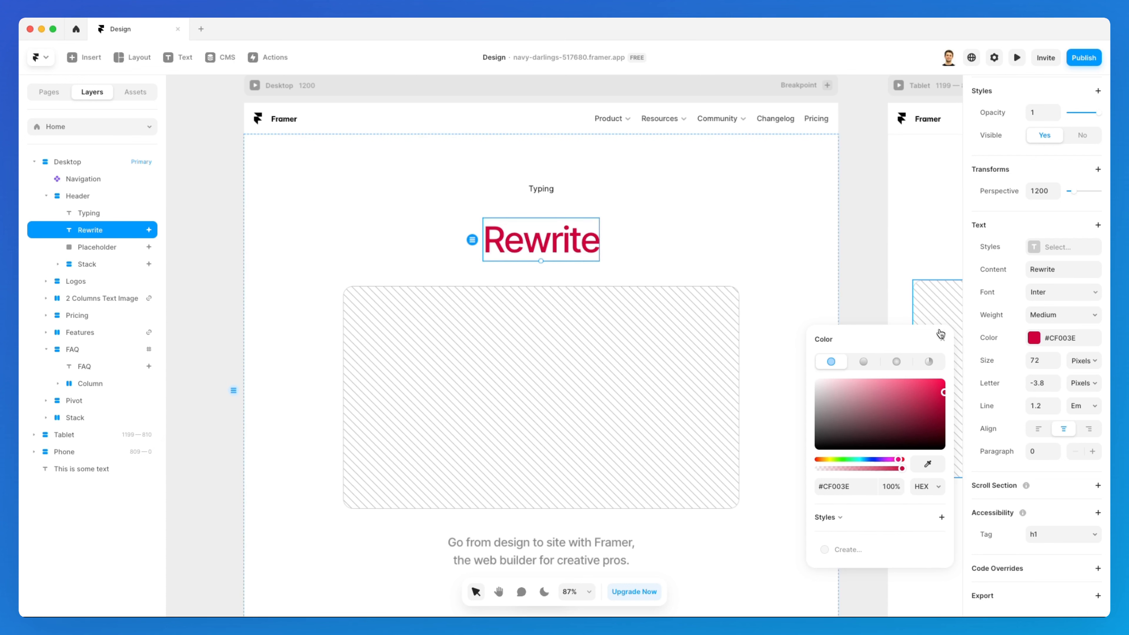
pyautogui.click(941, 339)
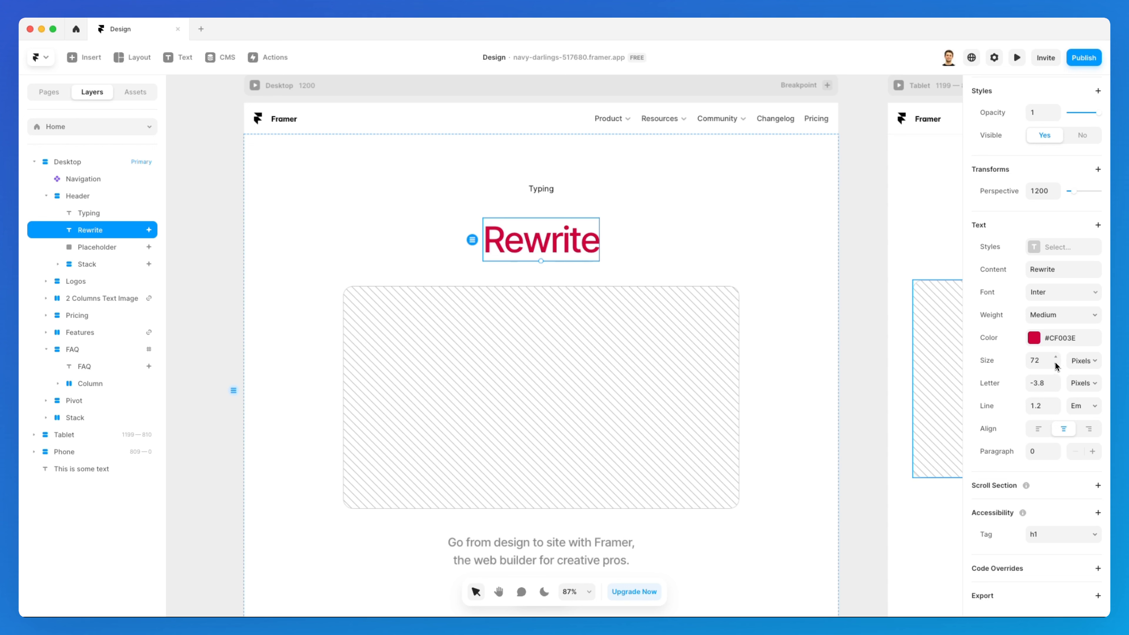
# Set the heading's font size to 100 pixels
pyautogui.click(1041, 357)
pyautogui.write('100')
pyautogui.press('Return')
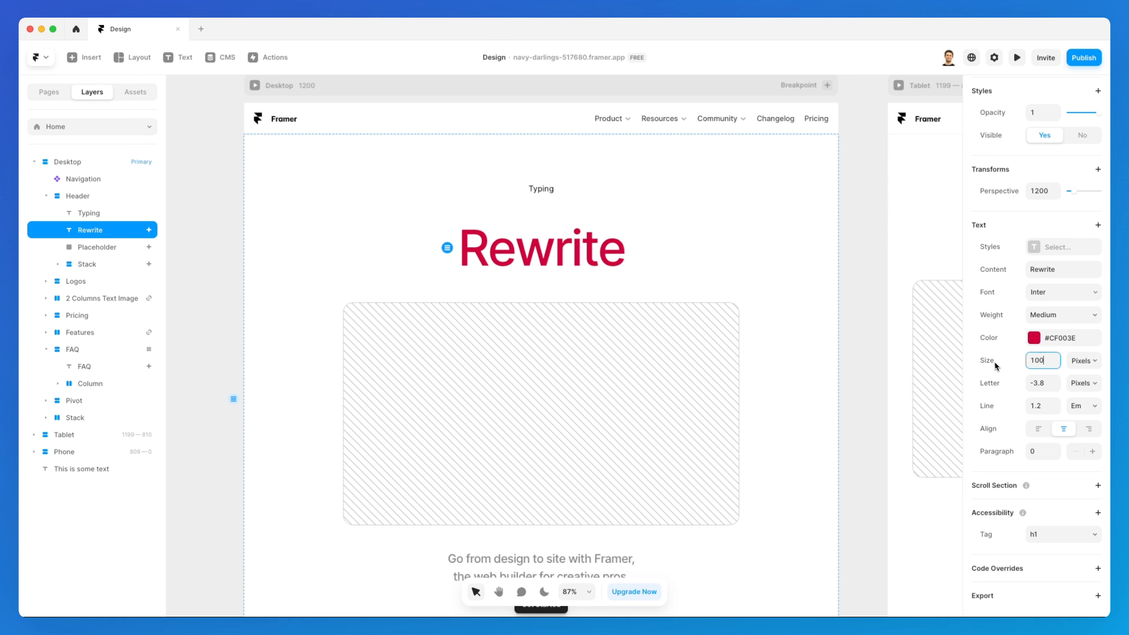
# Switch the heading's font size unit from Pixels to Fit
pyautogui.click(1083, 361)
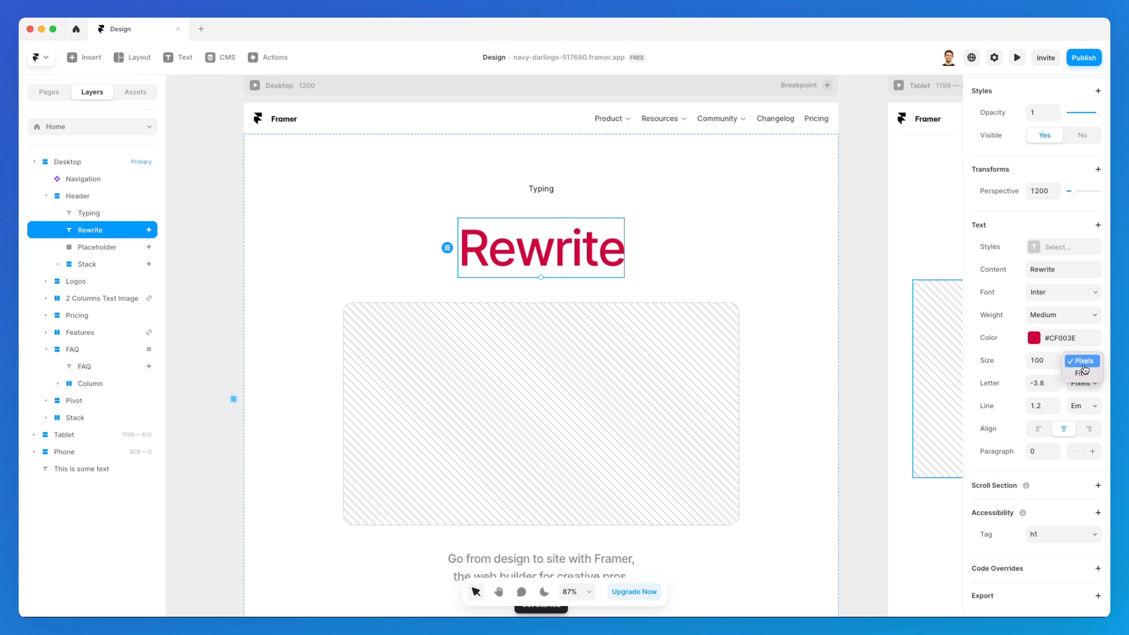
pyautogui.click(1053, 362)
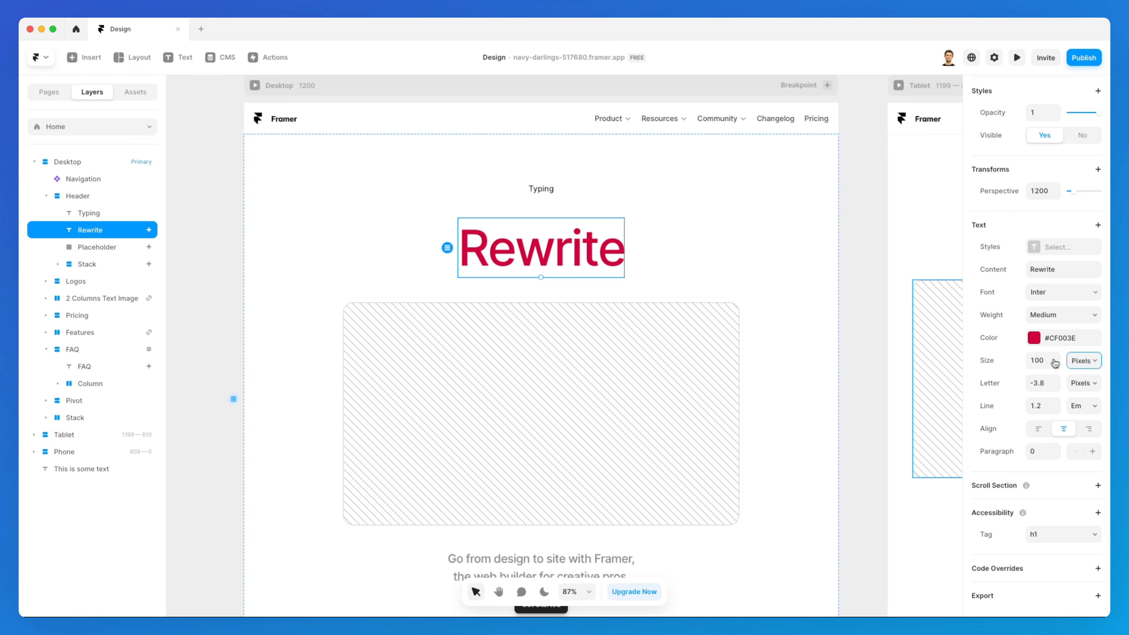
pyautogui.click(1083, 361)
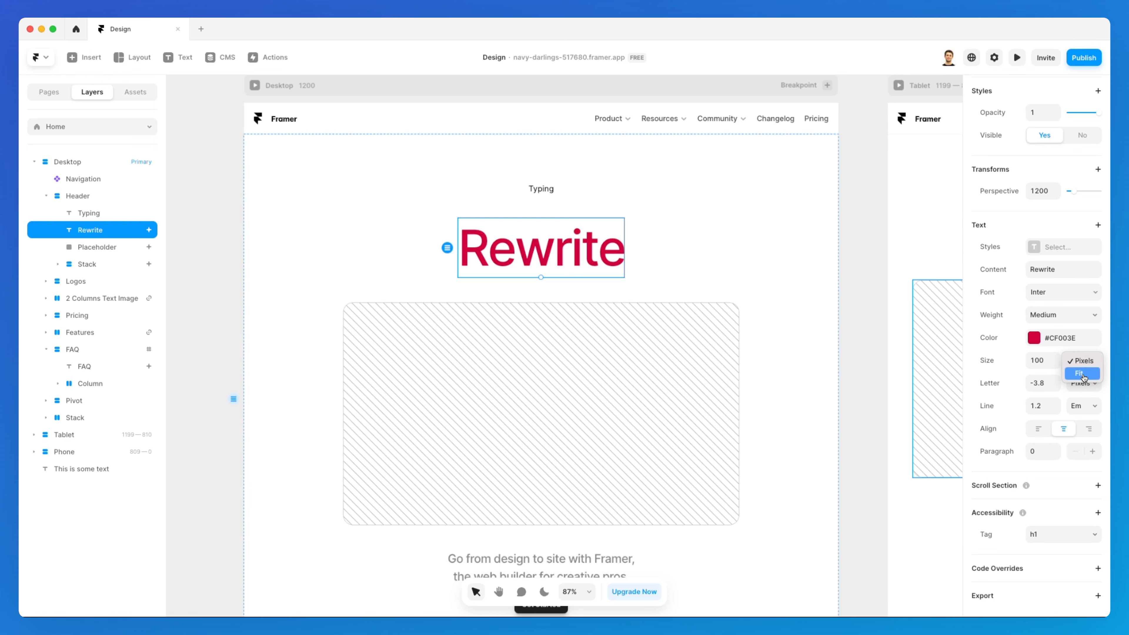
pyautogui.click(1083, 374)
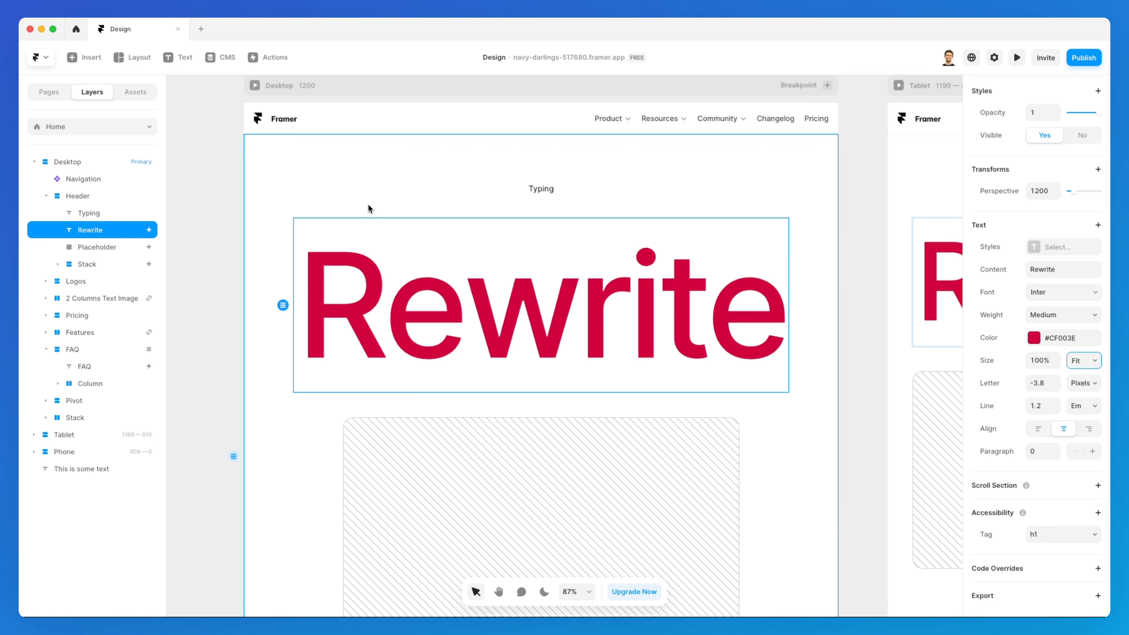
# Pan across the Desktop, Tablet and Phone breakpoints to compare the fitted heading
pyautogui.hscroll(2, 500, 241)
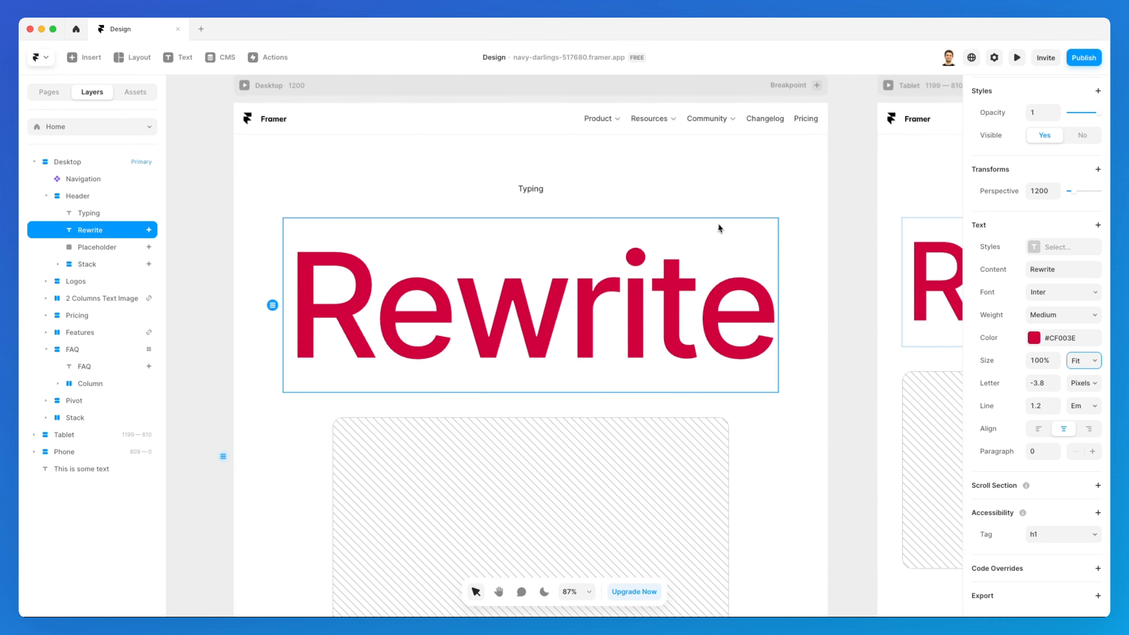
pyautogui.hscroll(15, 720, 228)
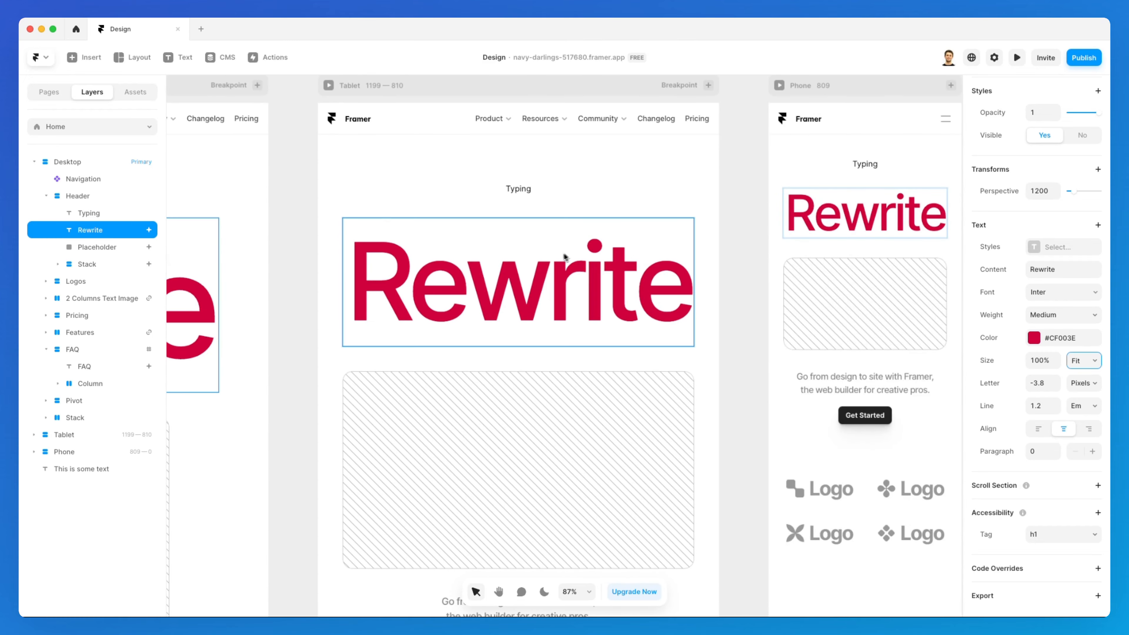
pyautogui.hscroll(10, 564, 256)
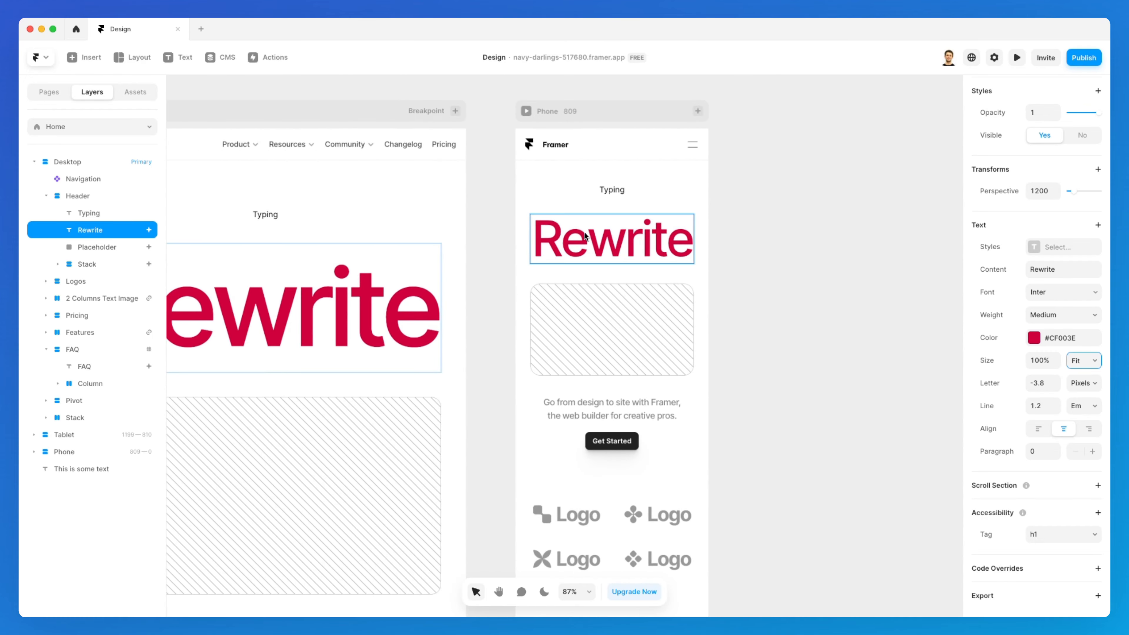
pyautogui.hscroll(-15, 566, 213)
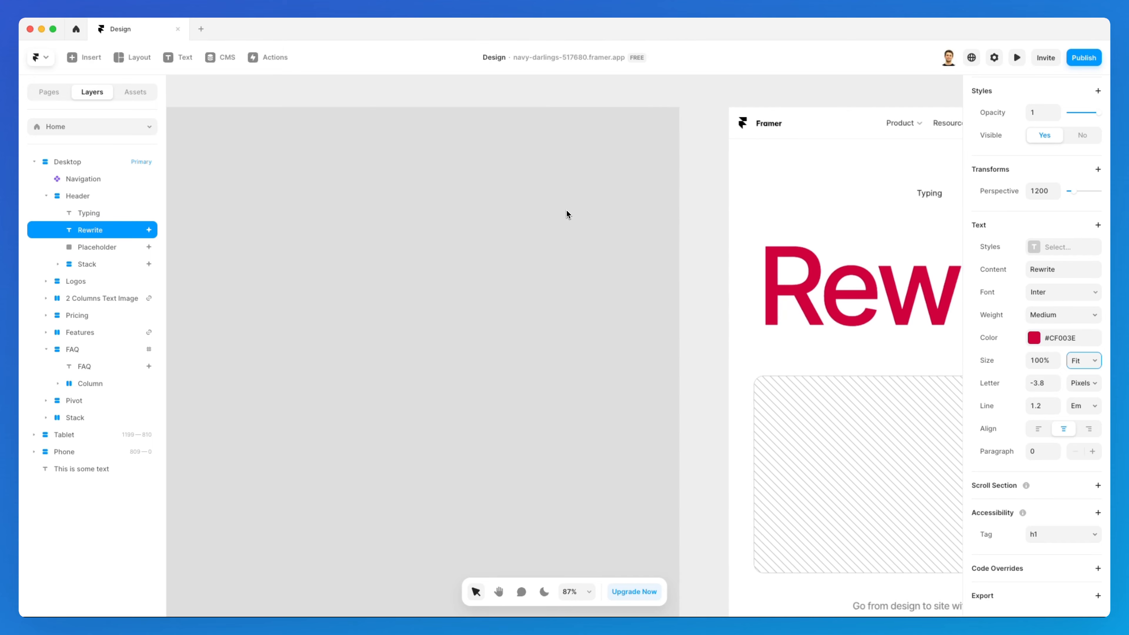
pyautogui.hscroll(-15, 566, 210)
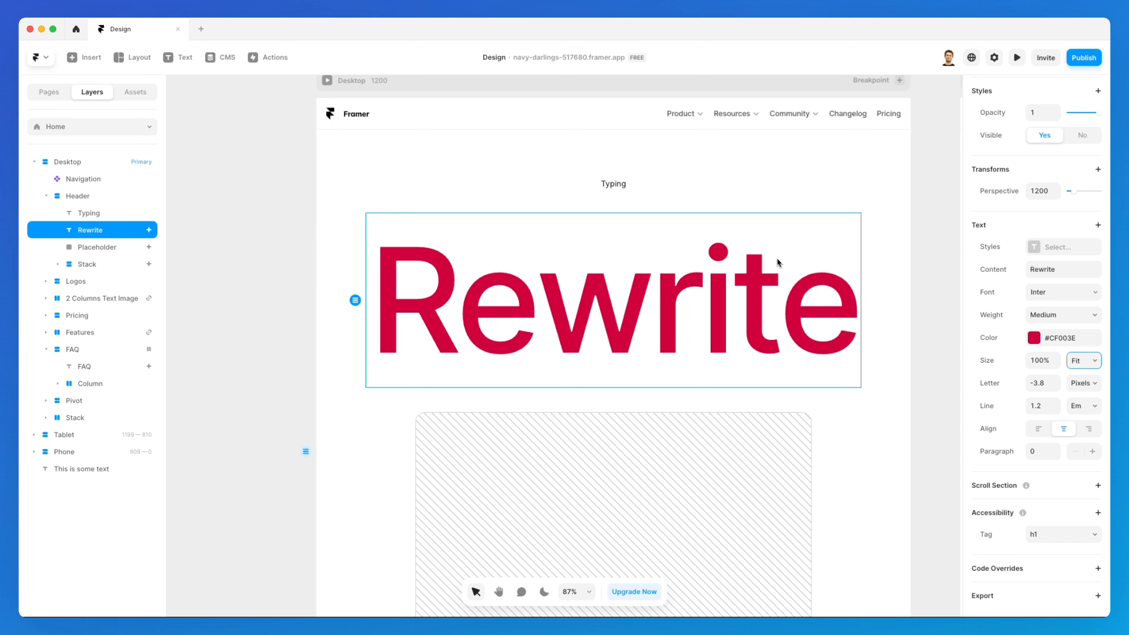
pyautogui.hscroll(5, 778, 268)
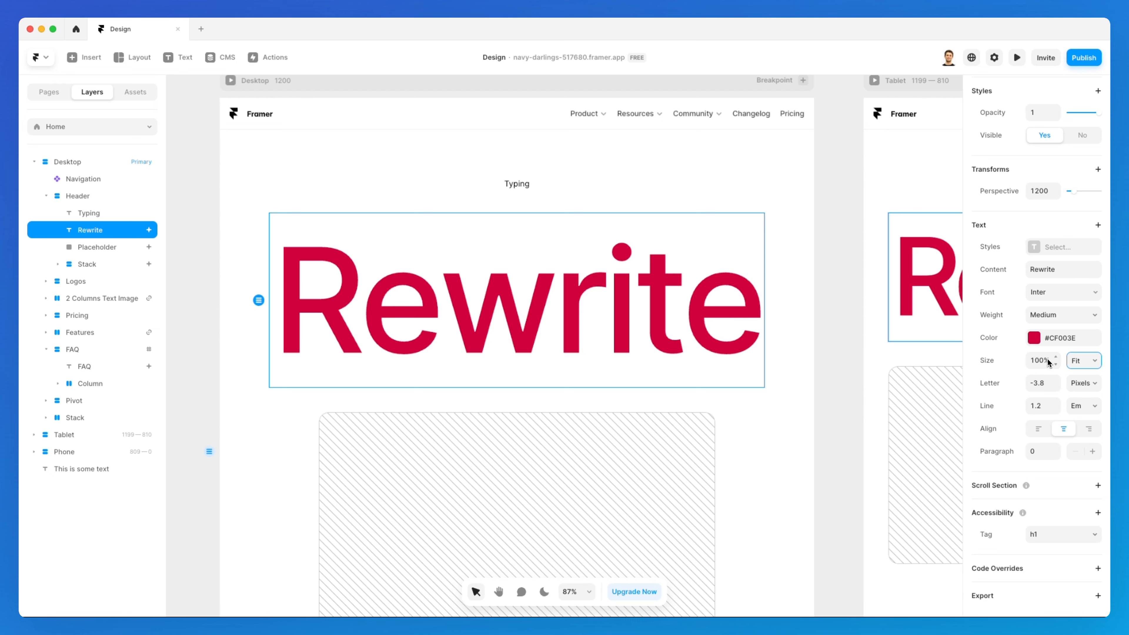
# Reduce the heading's fit size to 50% and set its letter spacing to -3.5
pyautogui.moveTo(1056, 366); pyautogui.dragTo(1056, 368)
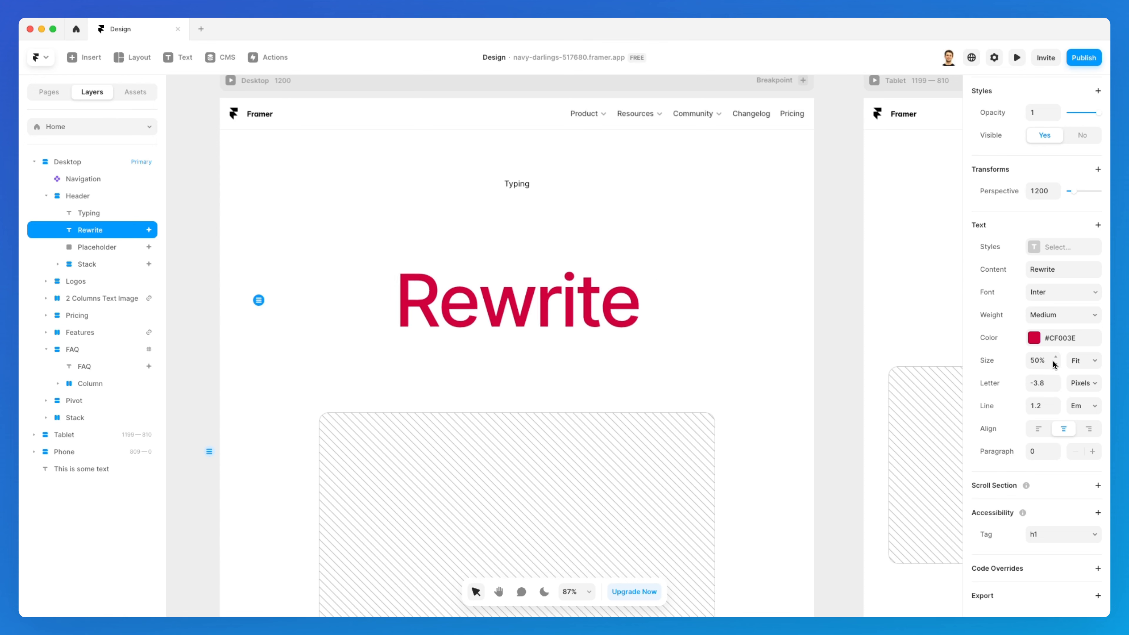
pyautogui.hscroll(5, 812, 353)
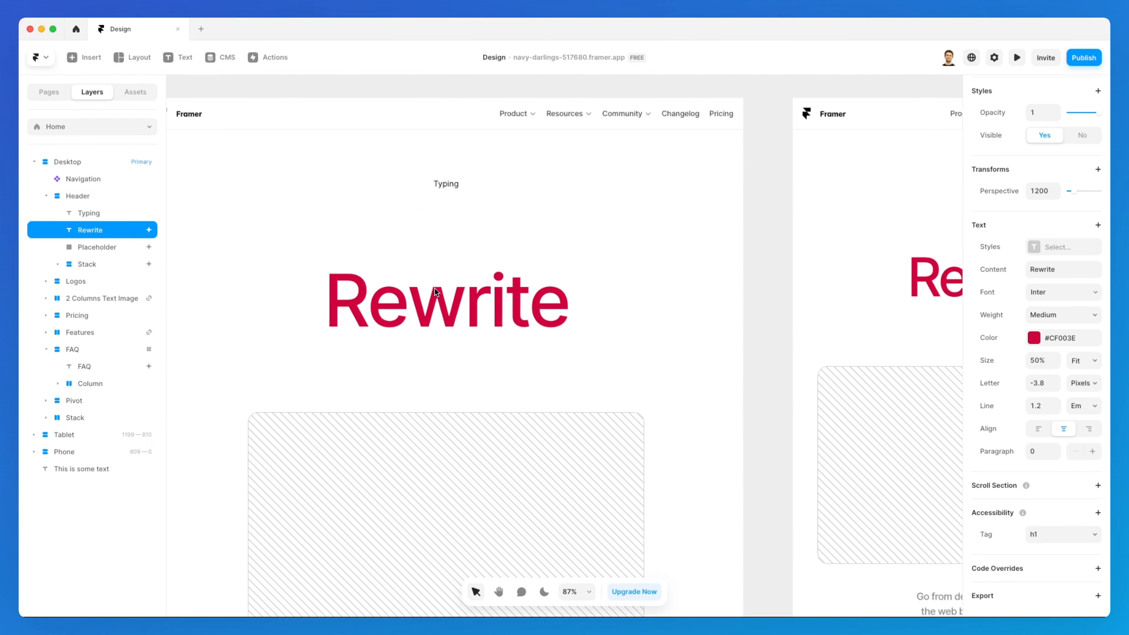
pyautogui.hscroll(-2, 435, 288)
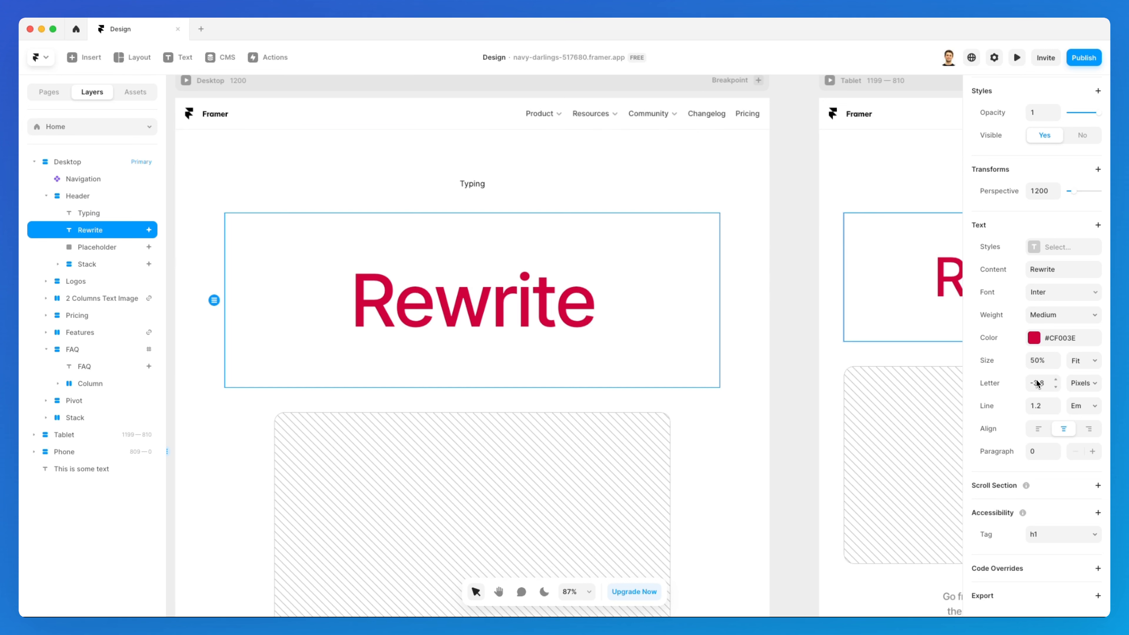
pyautogui.click(1056, 379)
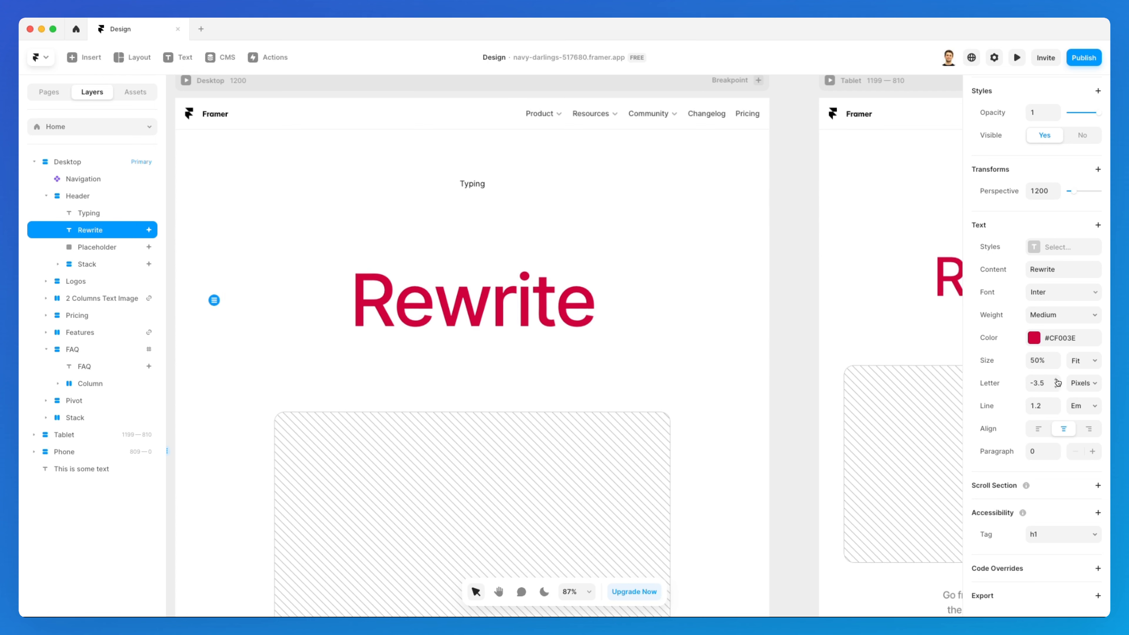
# Set the heading's letter spacing to 5.1 pixels
pyautogui.moveTo(1057, 379); pyautogui.dragTo(1056, 379)
pyautogui.click(1083, 383)
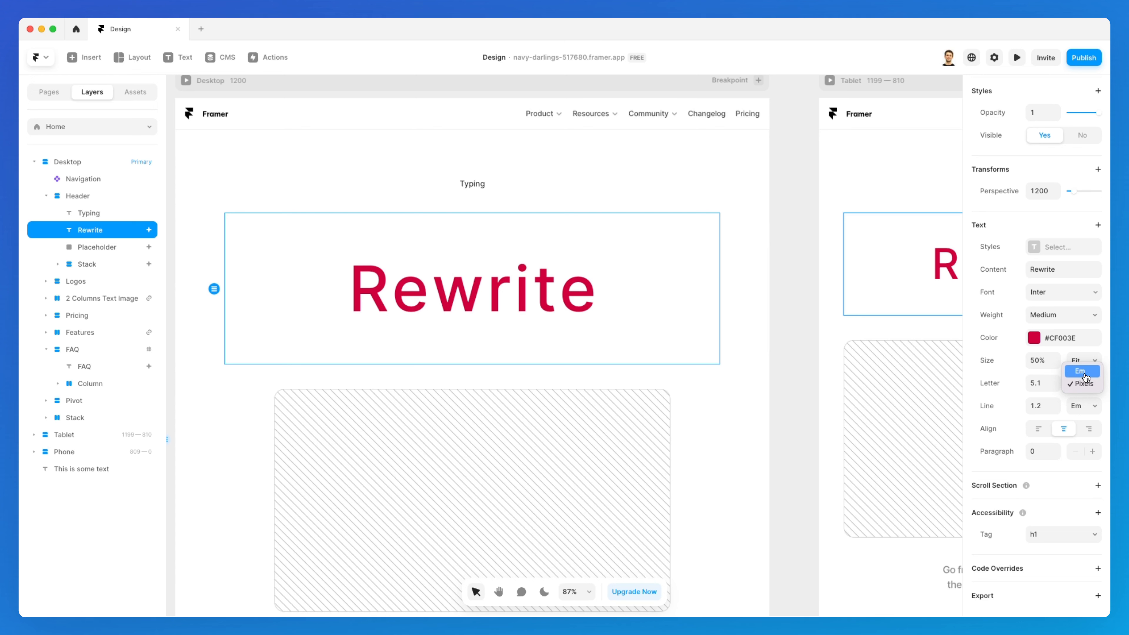
pyautogui.click(1080, 383)
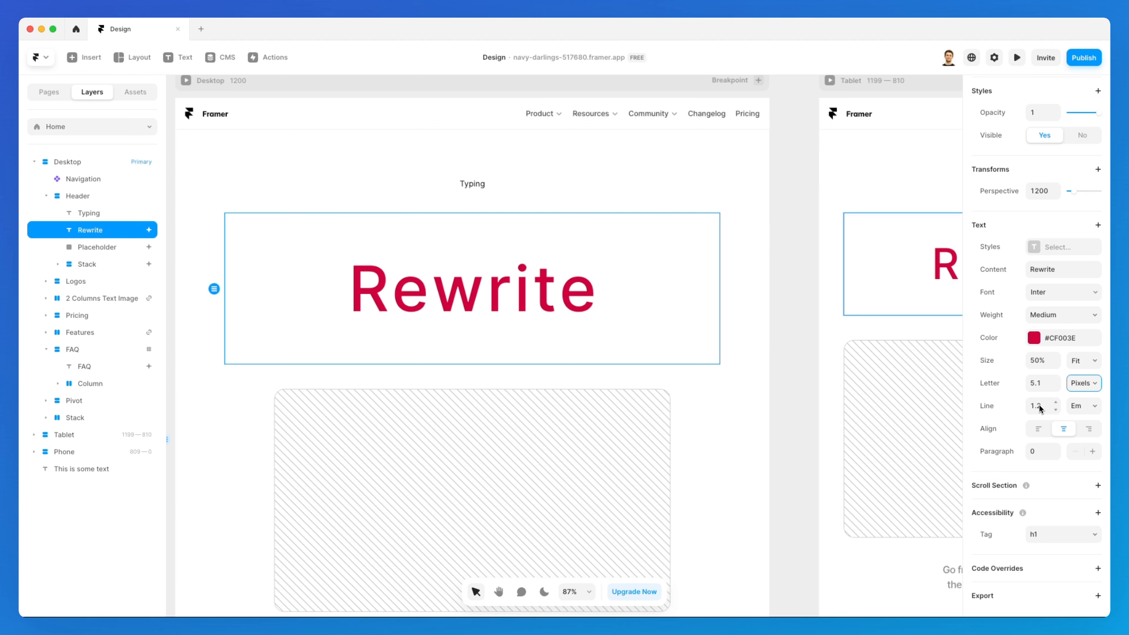
pyautogui.click(1067, 408)
pyautogui.click(1081, 407)
pyautogui.click(1074, 363)
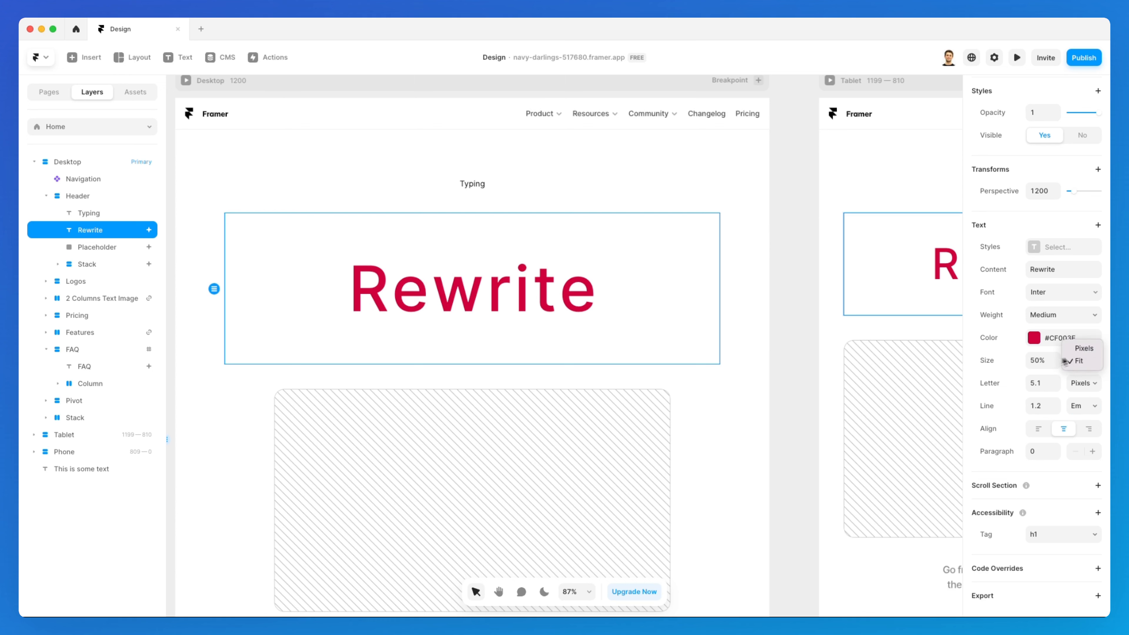
pyautogui.click(1071, 361)
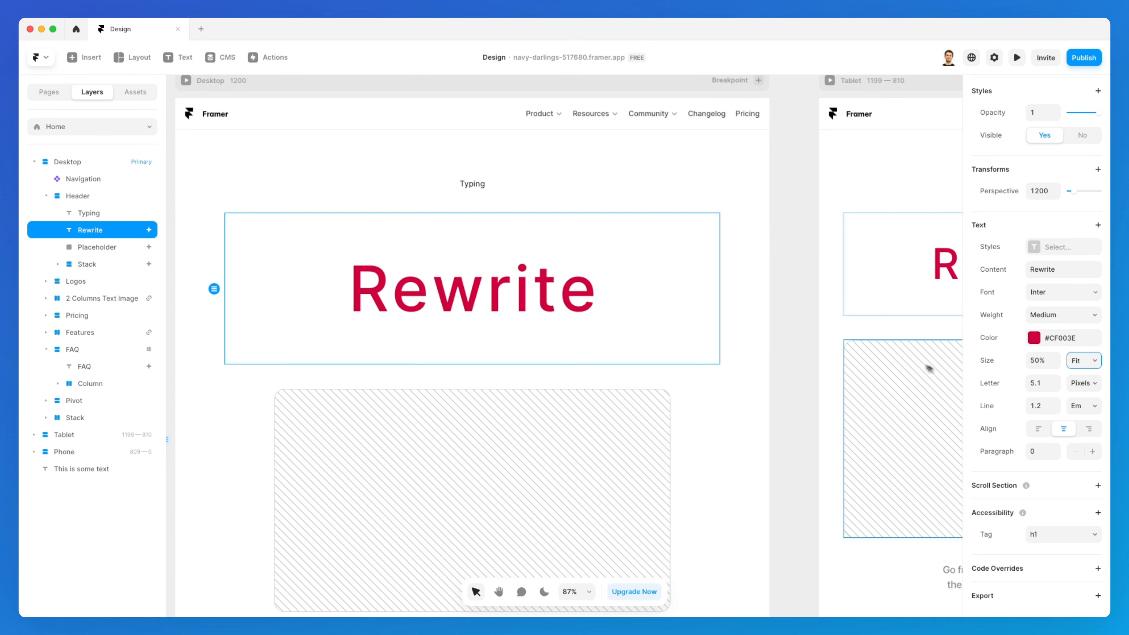
# Try the alignment options on the heading and leave it left-aligned
pyautogui.hscroll(15, 858, 358)
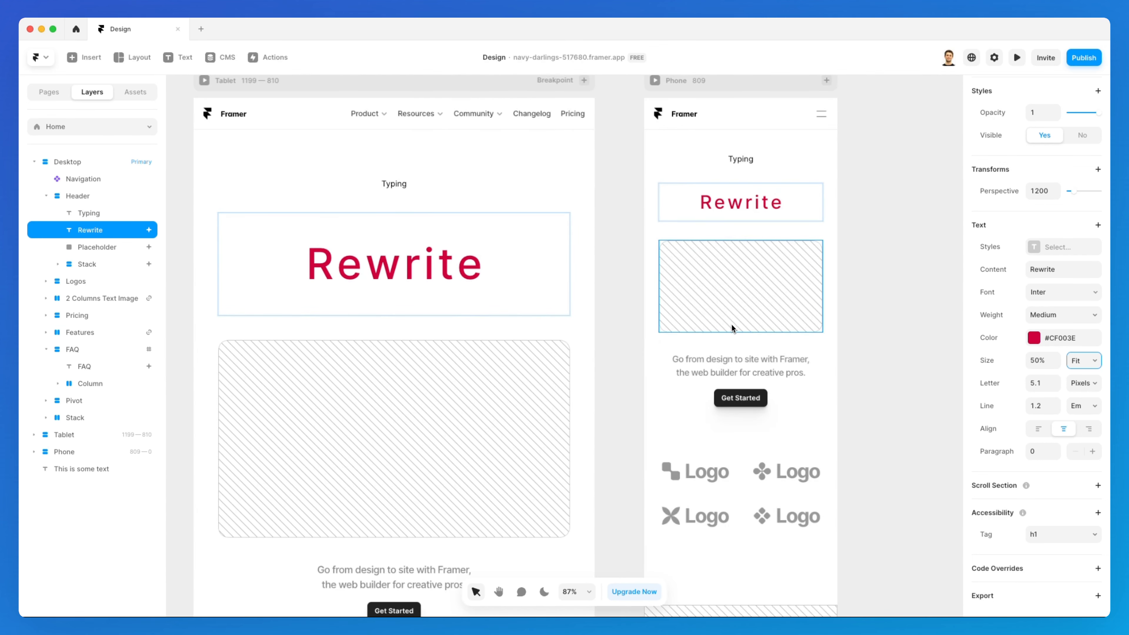
pyautogui.hscroll(-15, 729, 328)
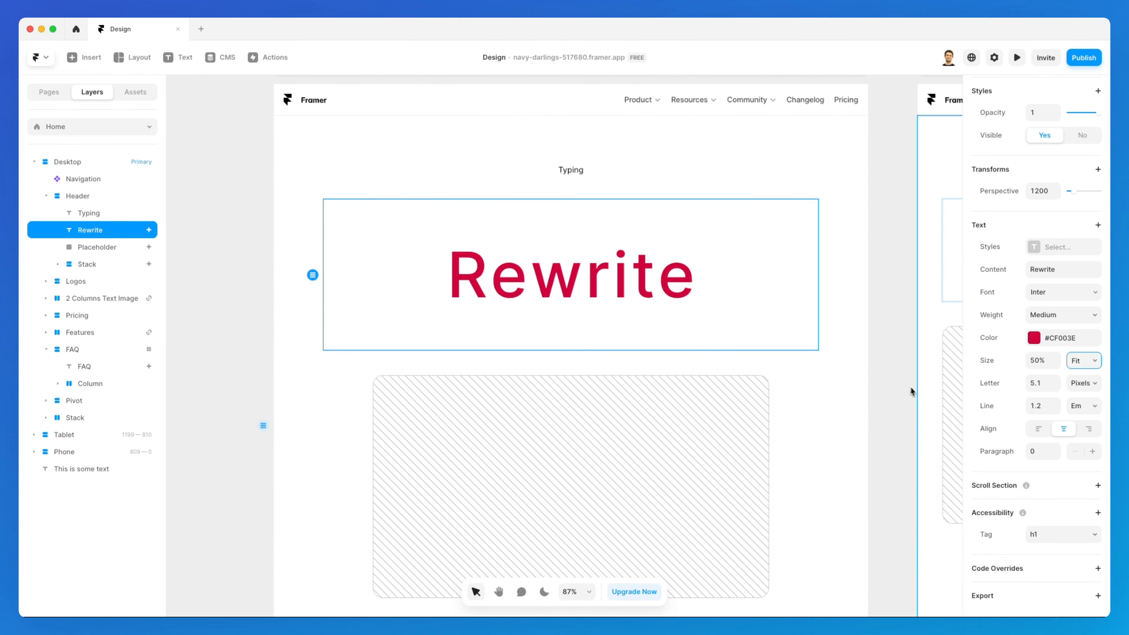
pyautogui.hscroll(5, 910, 387)
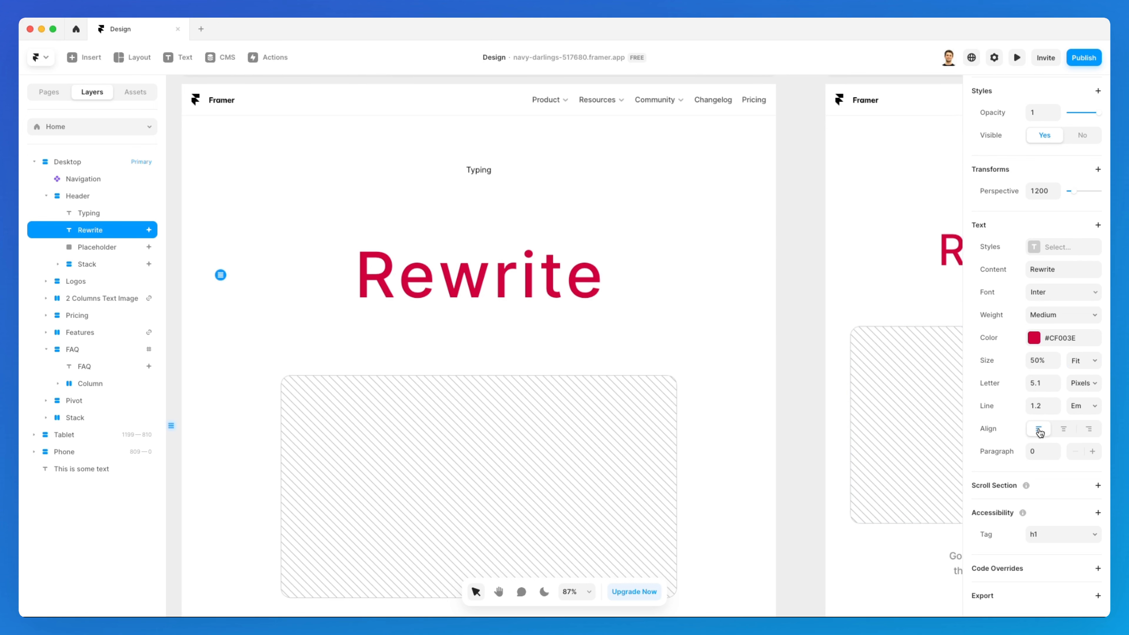
pyautogui.click(1039, 430)
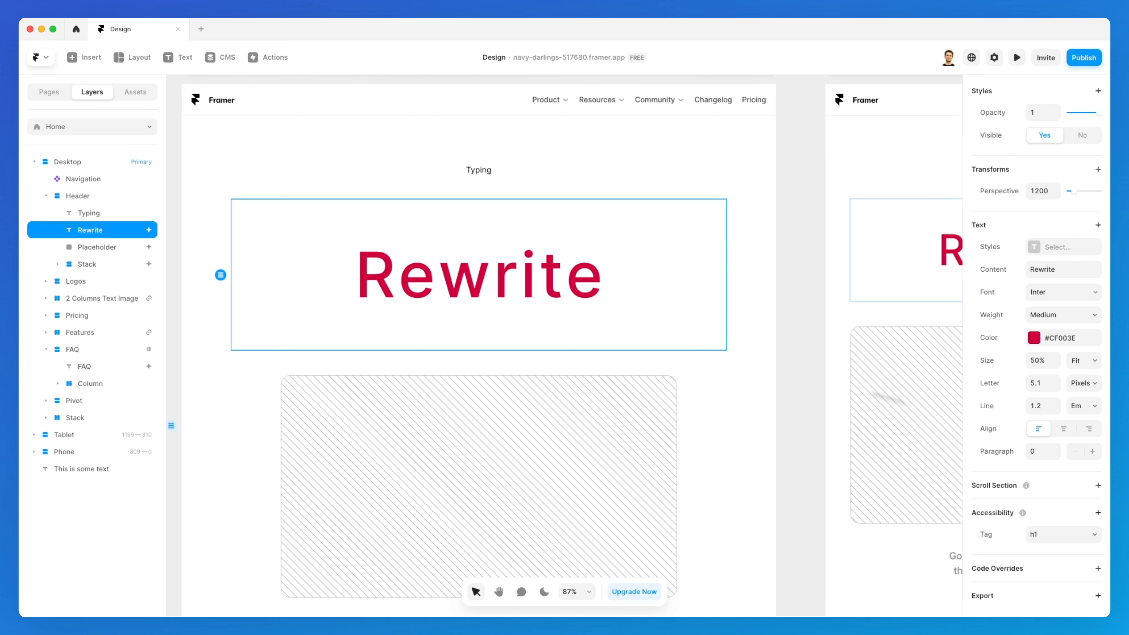
pyautogui.click(1062, 429)
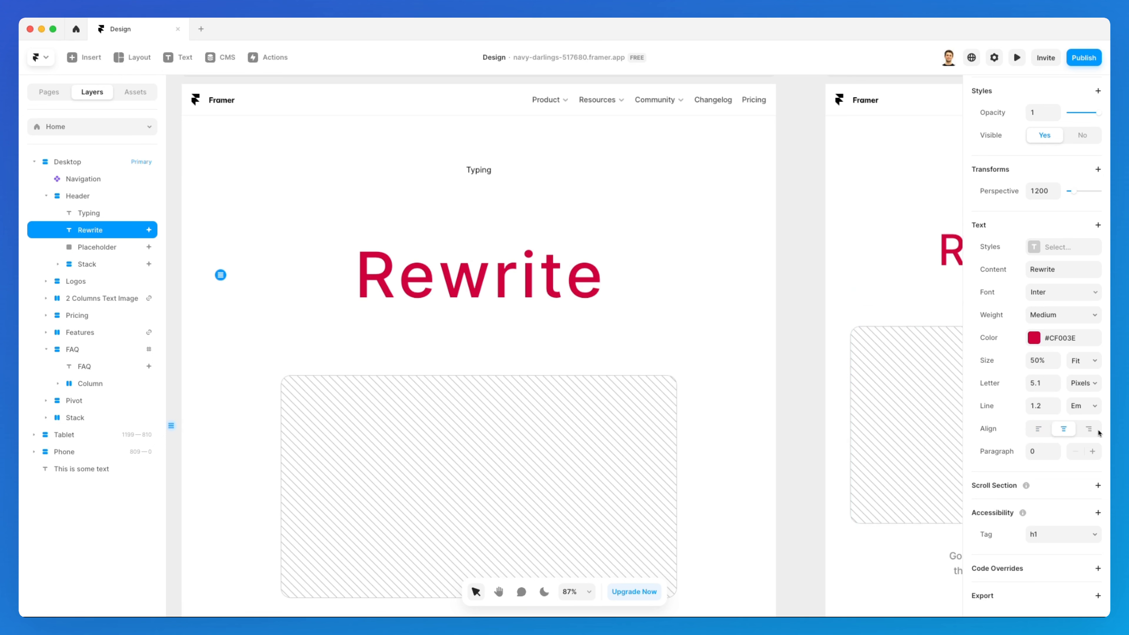
pyautogui.click(1040, 429)
# Switch the heading's size unit from Fit to Pixels and set the size to 158
pyautogui.click(1083, 360)
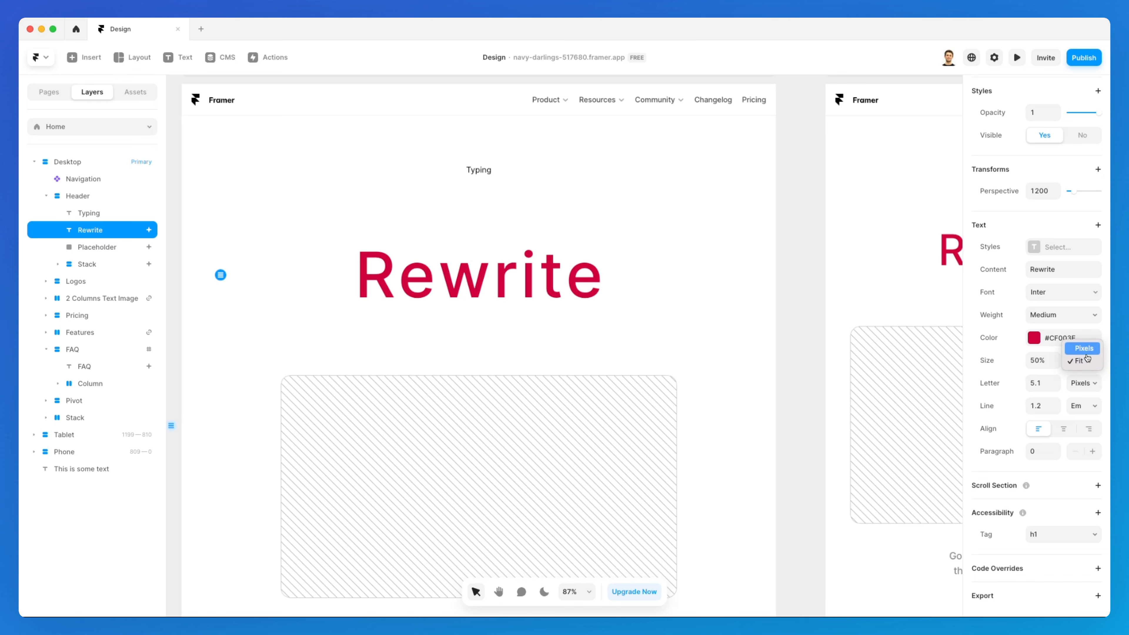
pyautogui.click(1085, 353)
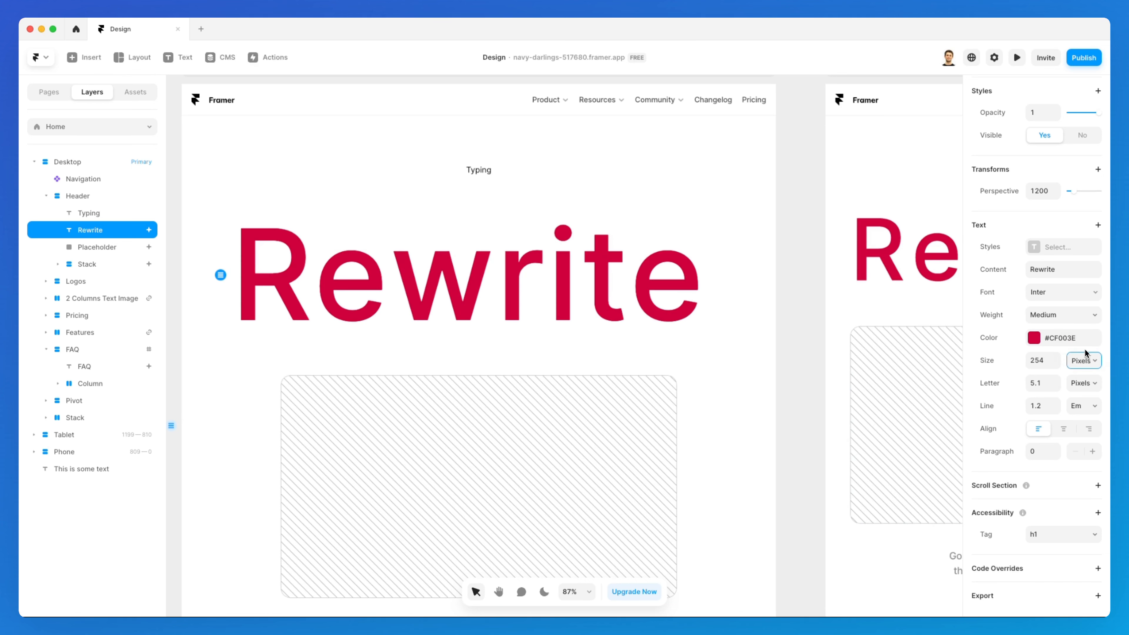
pyautogui.click(1055, 365)
pyautogui.moveTo(1057, 366); pyautogui.dragTo(1047, 368)
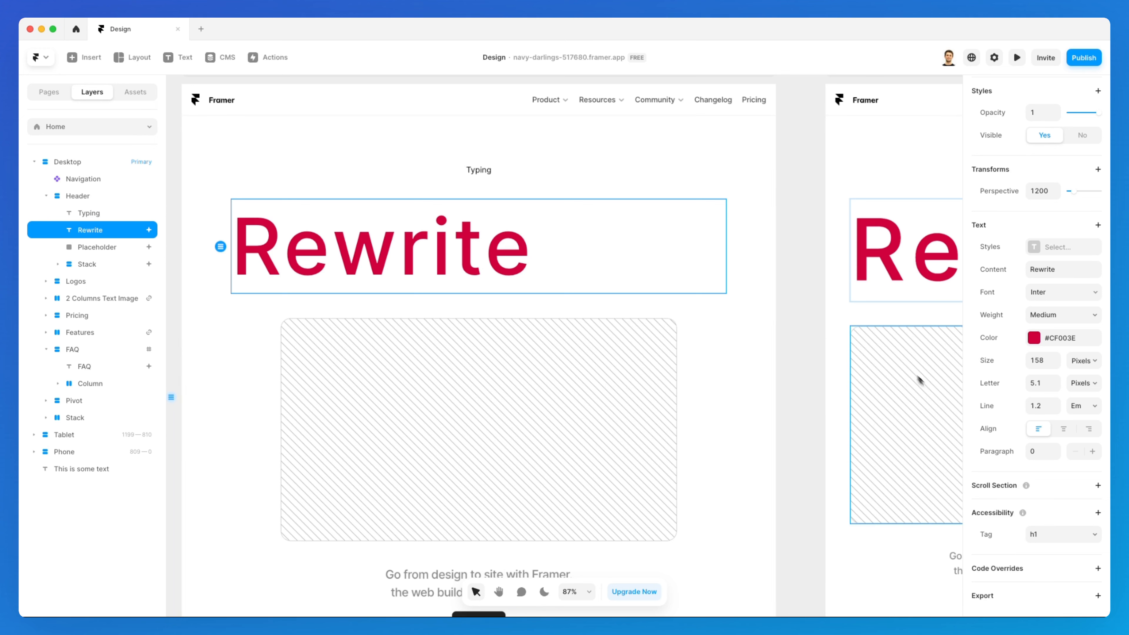
# Preview centre and right alignment on the heading before returning to left alignment
pyautogui.click(1063, 429)
pyautogui.click(1088, 430)
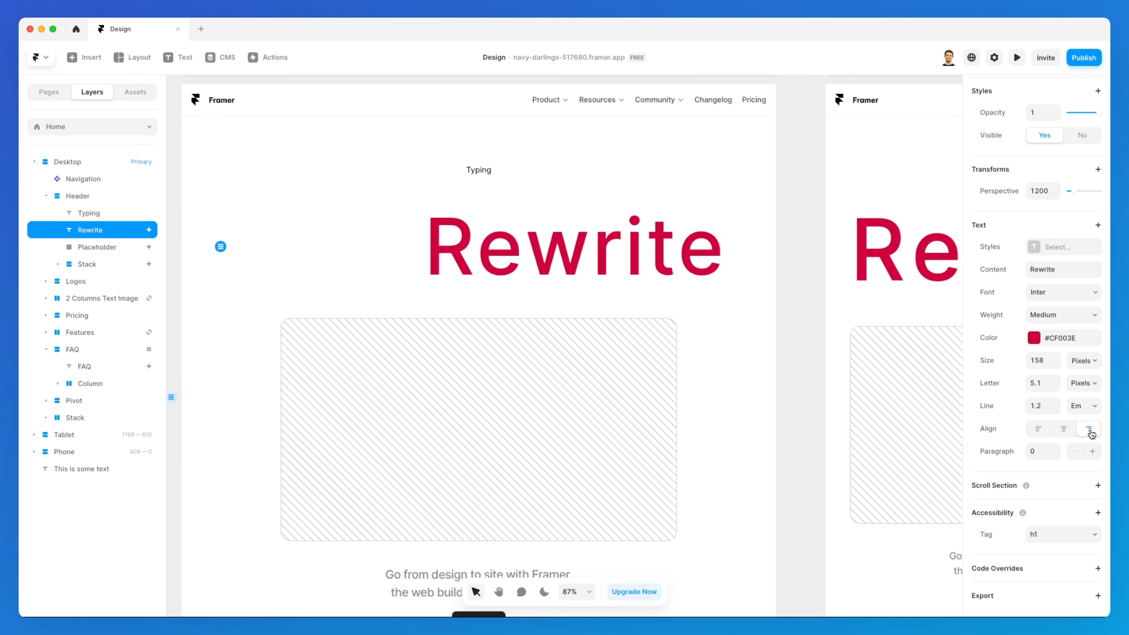
pyautogui.click(1063, 430)
pyautogui.click(1040, 430)
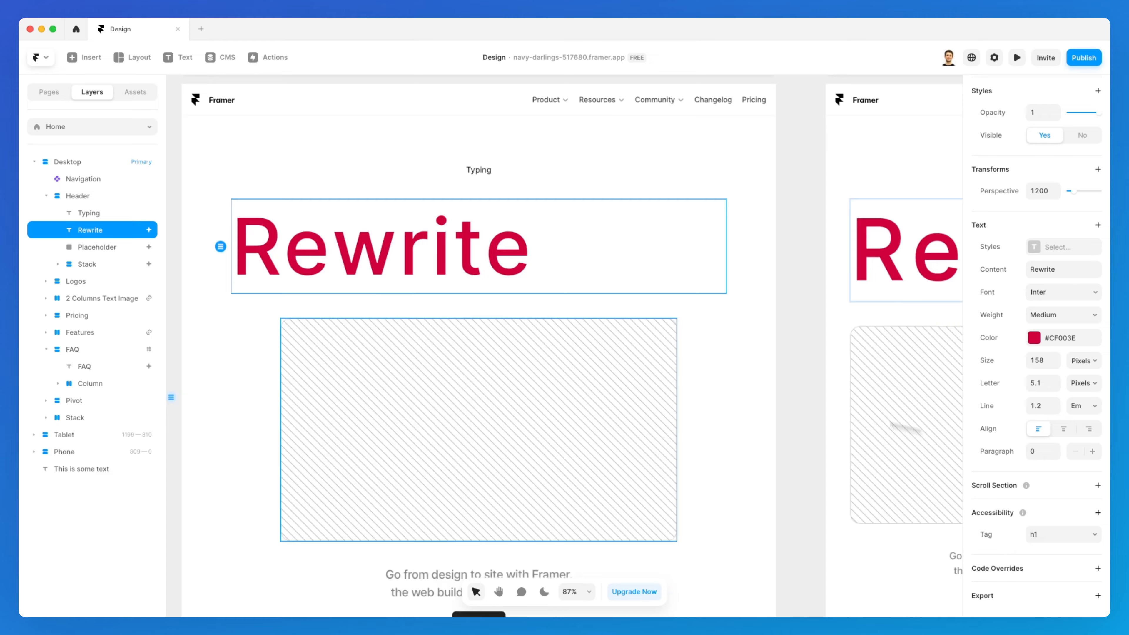
# Duplicate the 'Add breakpoints to your blank page' body text by pasting it twice at its end
pyautogui.scroll(-3, 427, 270)
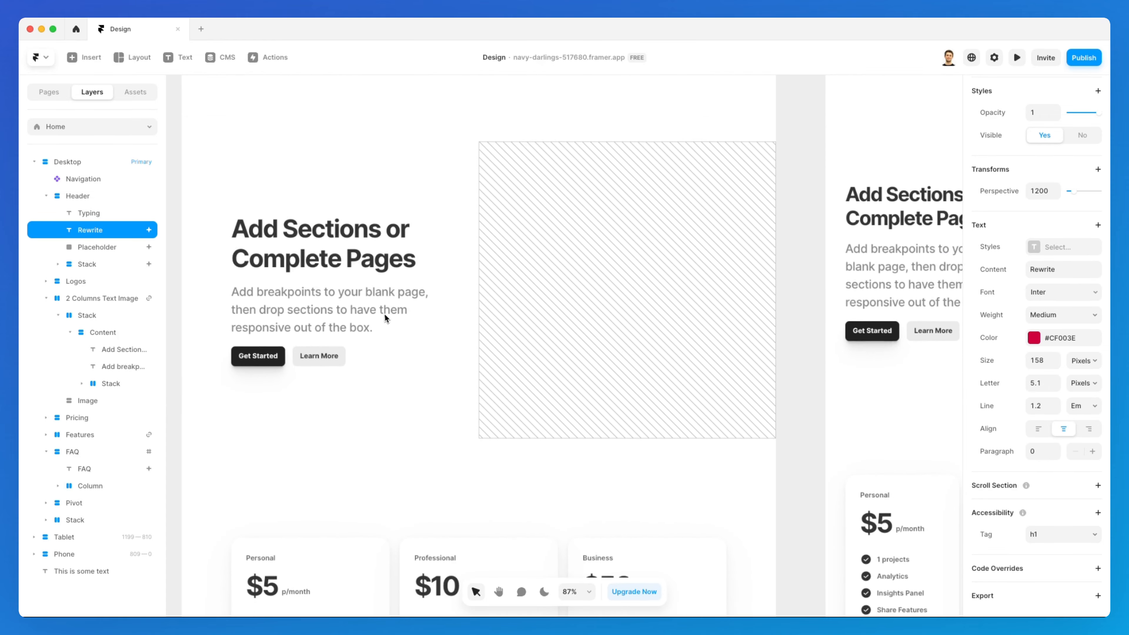
pyautogui.doubleClick(377, 306)
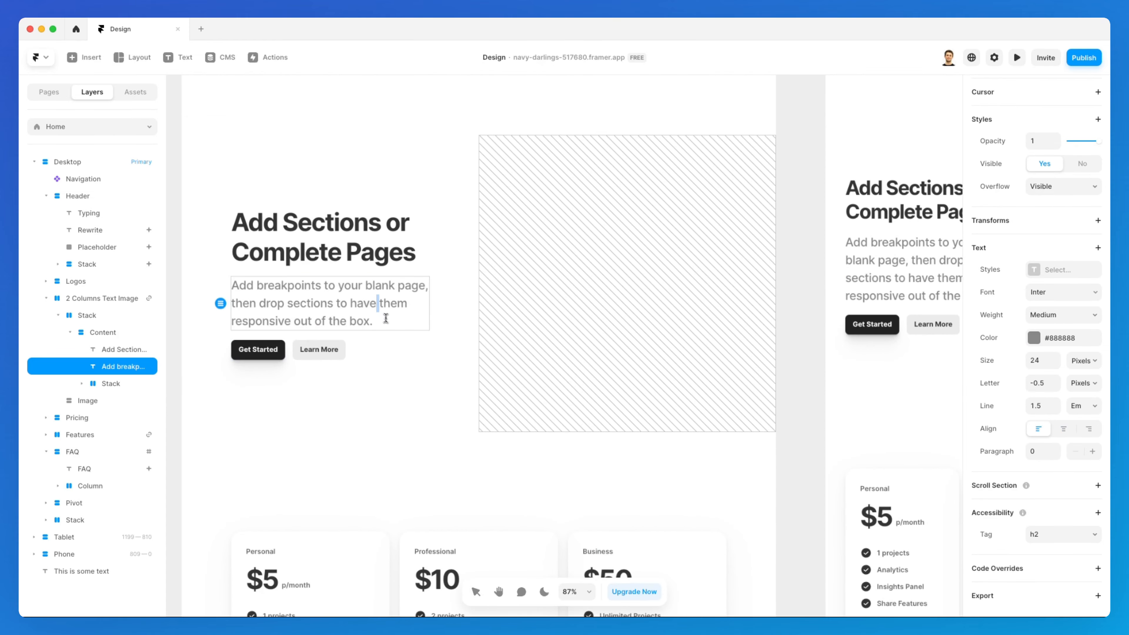
pyautogui.press('super+a')
pyautogui.press('super+c')
pyautogui.press('Right')
pyautogui.press('super+v')
pyautogui.press('super+v')
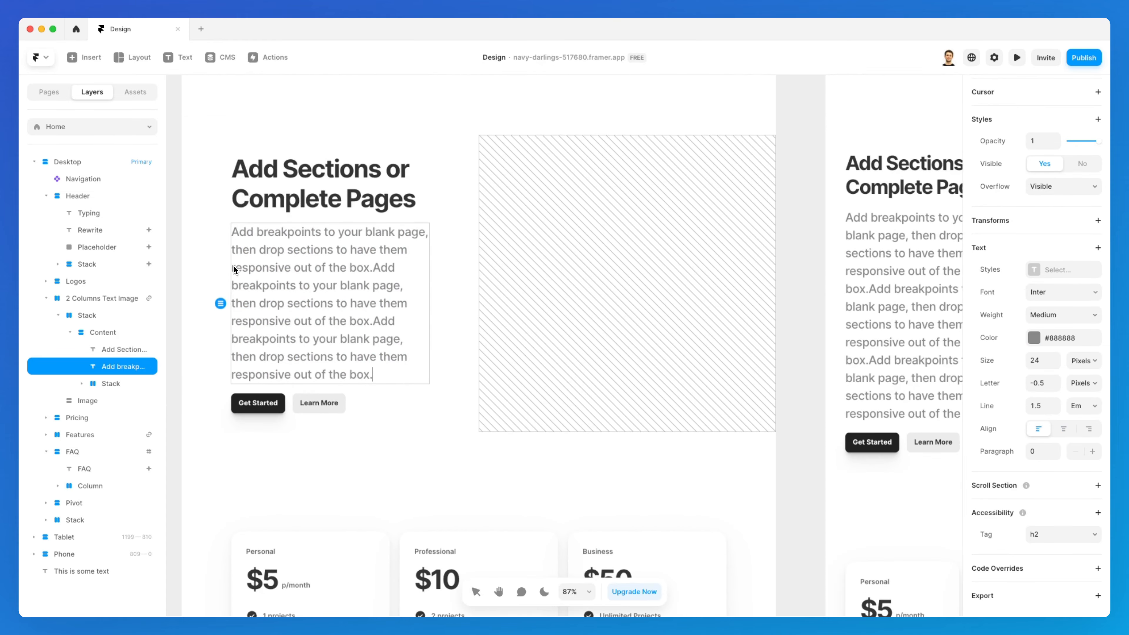
pyautogui.press('Escape')
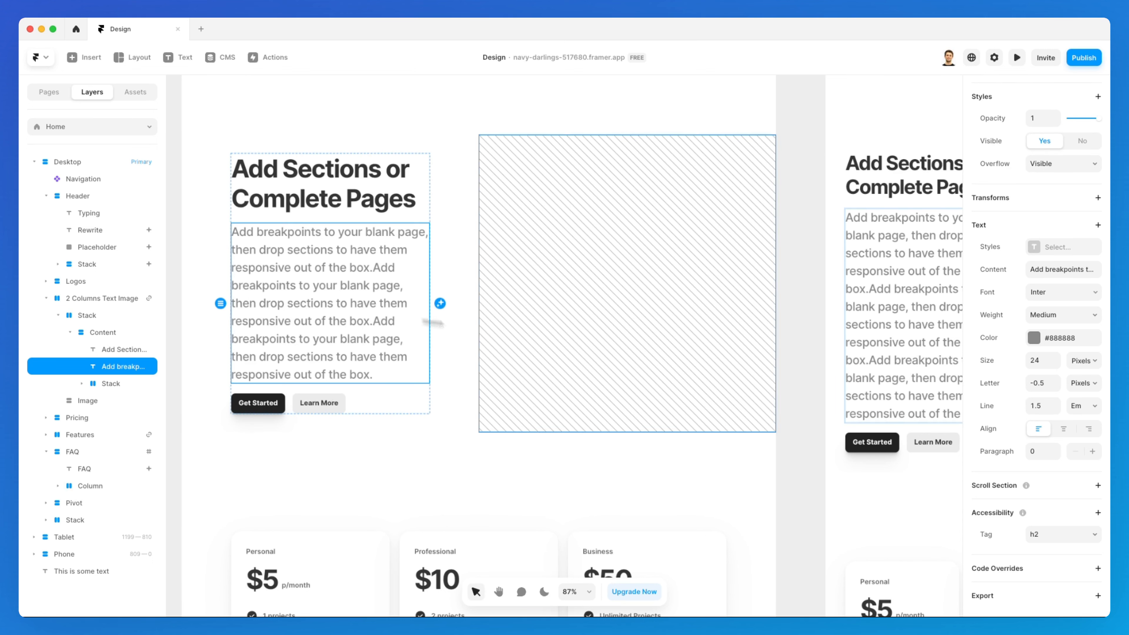
# Raise the body text's paragraph spacing to 23
pyautogui.click(1057, 449)
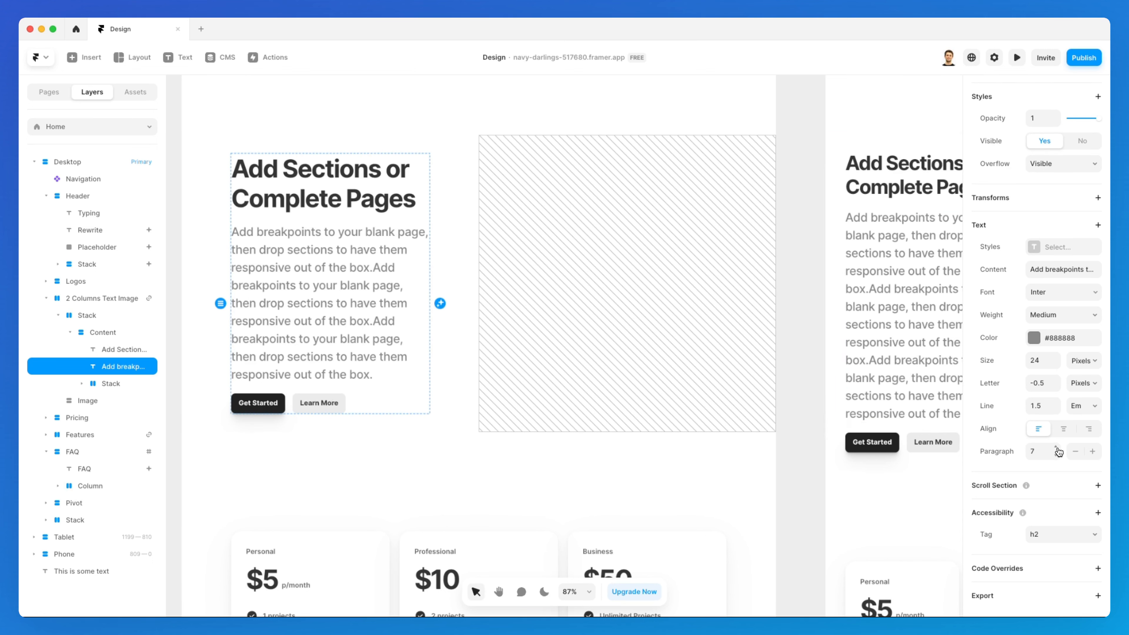
pyautogui.click(1057, 448)
# Shorten the body text, then add a line break and paste a second copy as a new paragraph
pyautogui.doubleClick(414, 284)
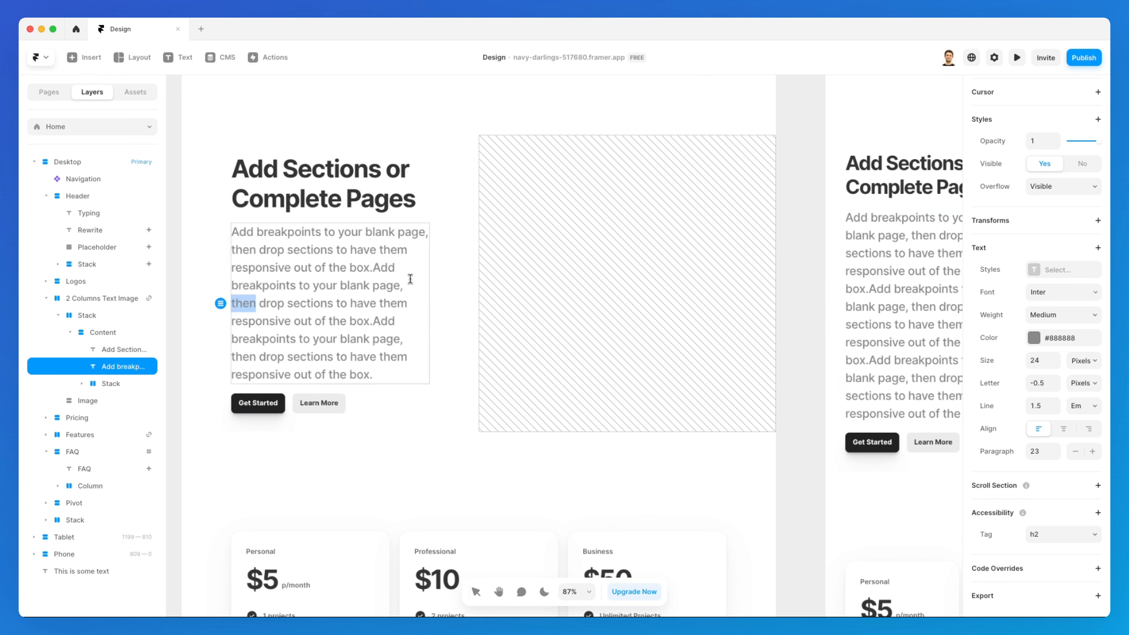
pyautogui.moveTo(396, 373); pyautogui.dragTo(398, 283)
pyautogui.write('.')
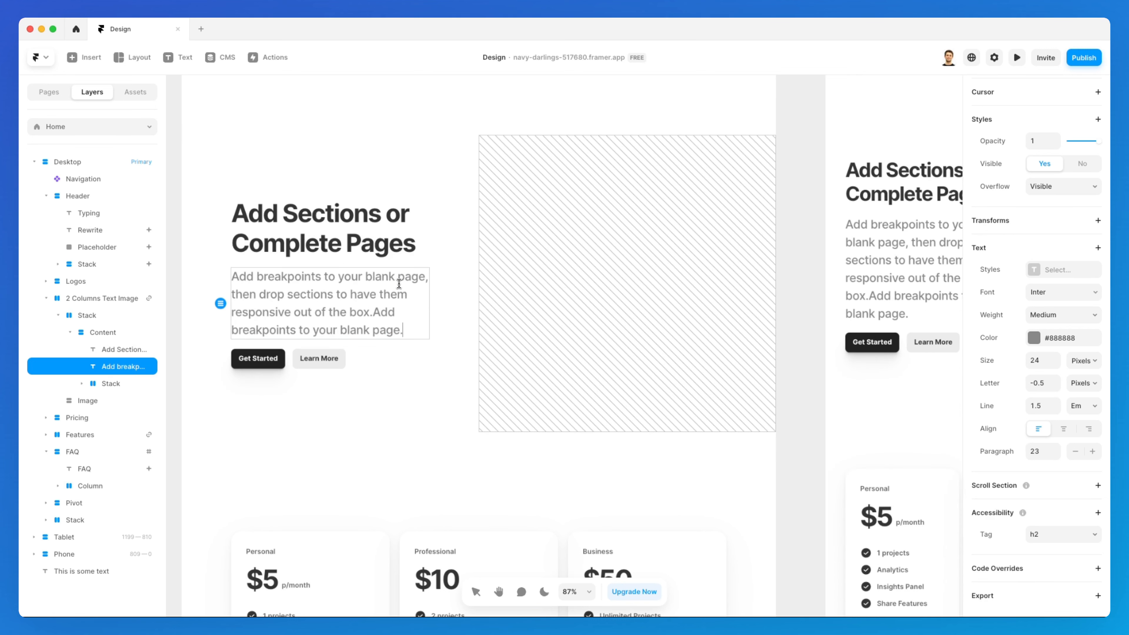
pyautogui.press('shift+super+Left')
pyautogui.press('super+a')
pyautogui.scroll(1, 361, 293)
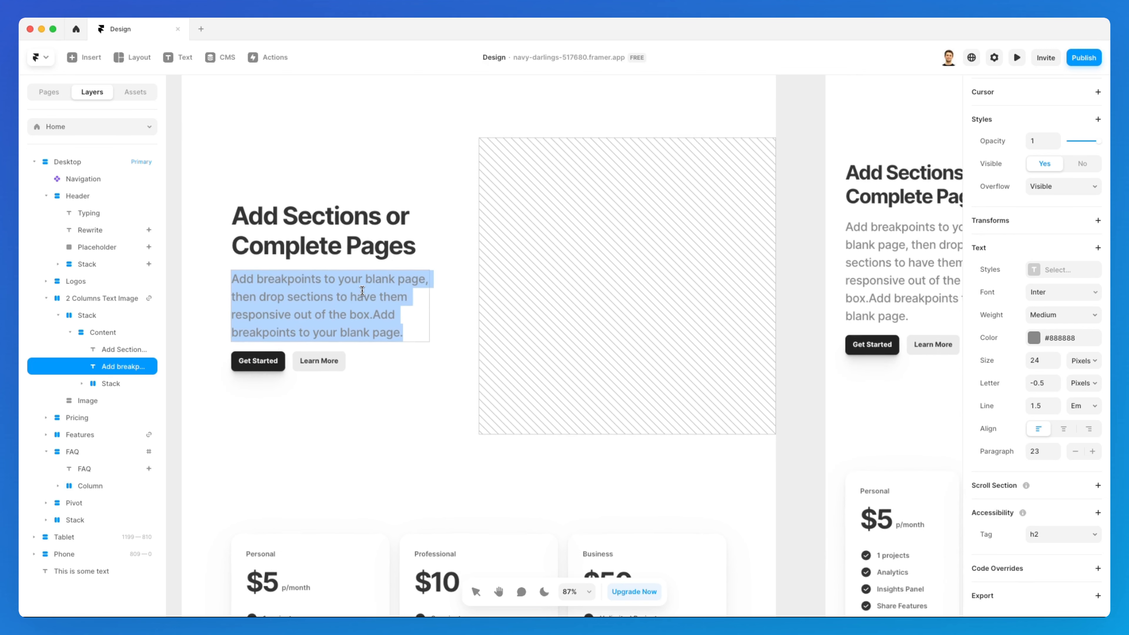
pyautogui.press('Right')
pyautogui.press('Return')
pyautogui.press('super+v')
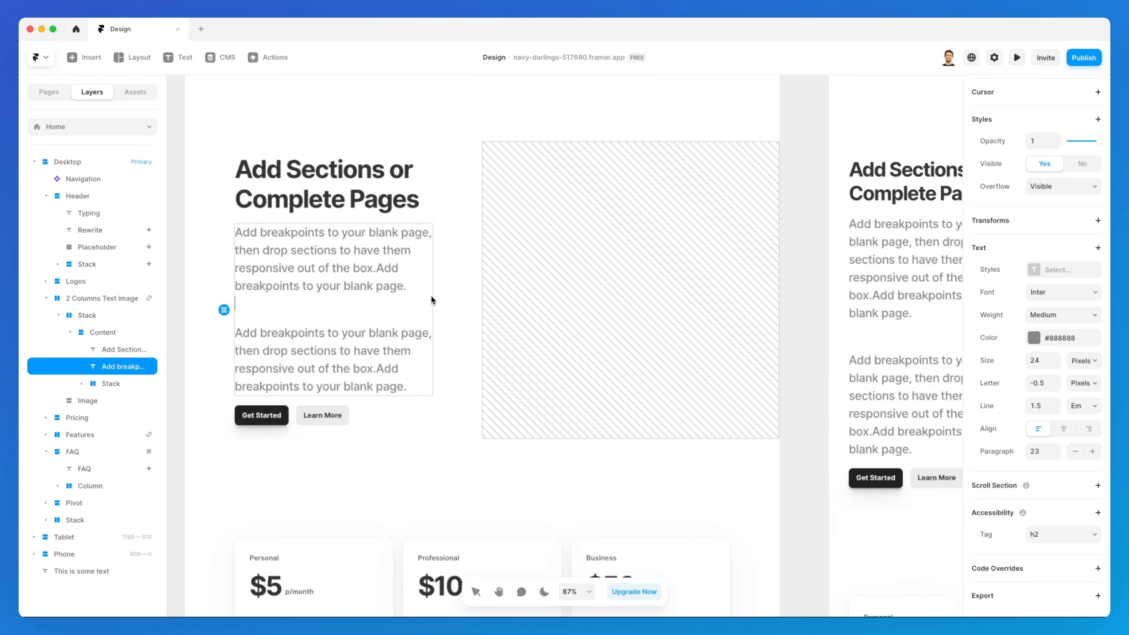
pyautogui.press('Escape')
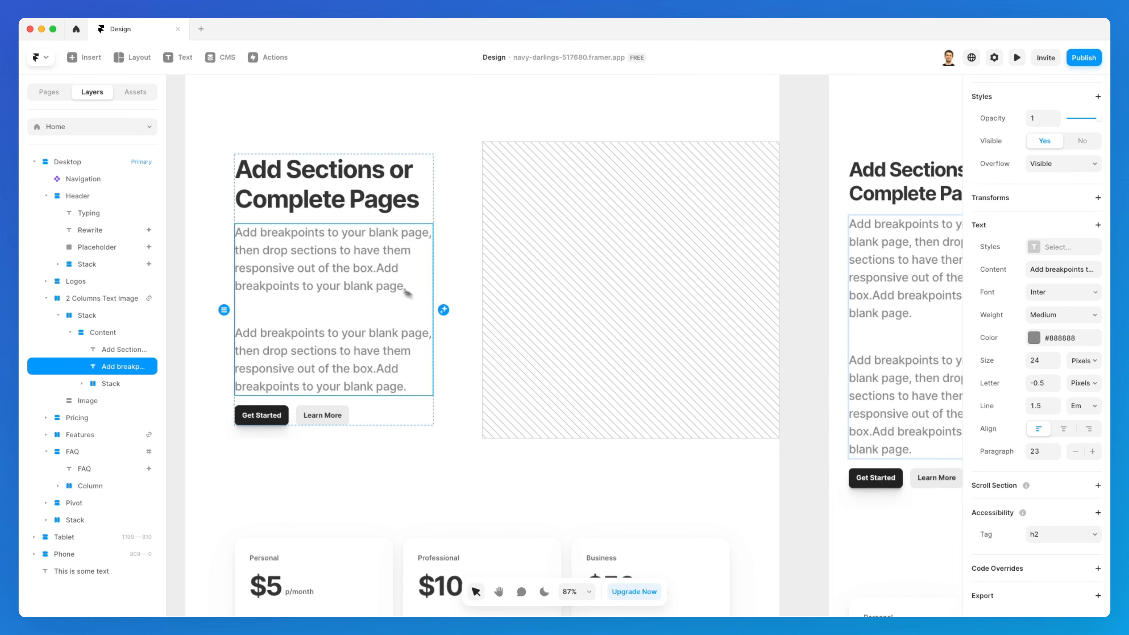
# Set the body text's paragraph spacing to 67
pyautogui.click(1056, 457)
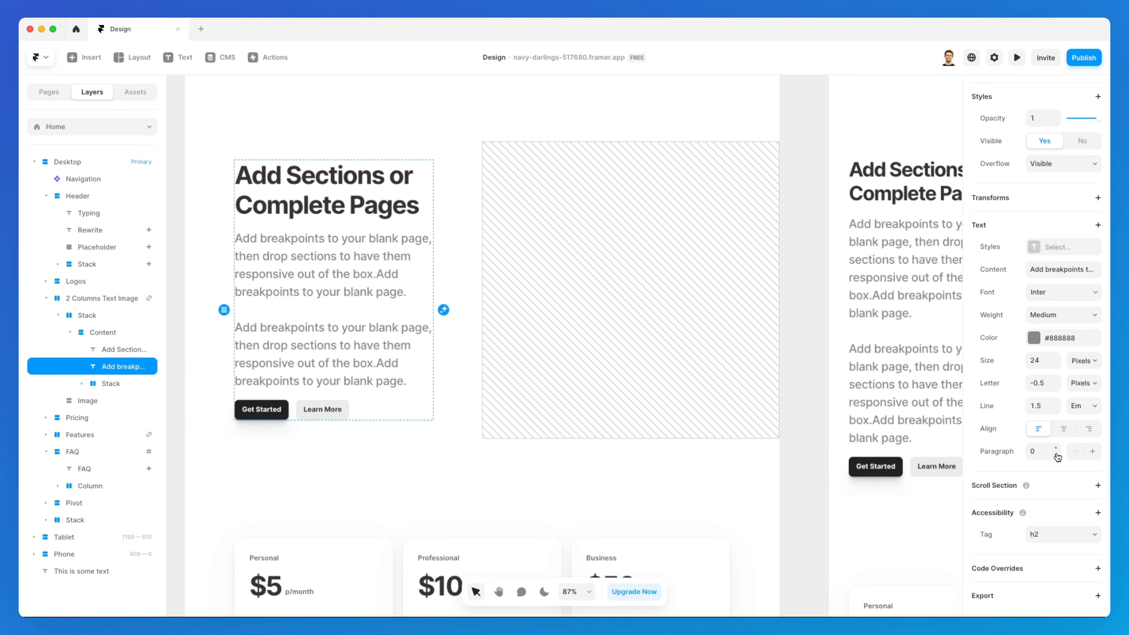
pyautogui.click(1057, 448)
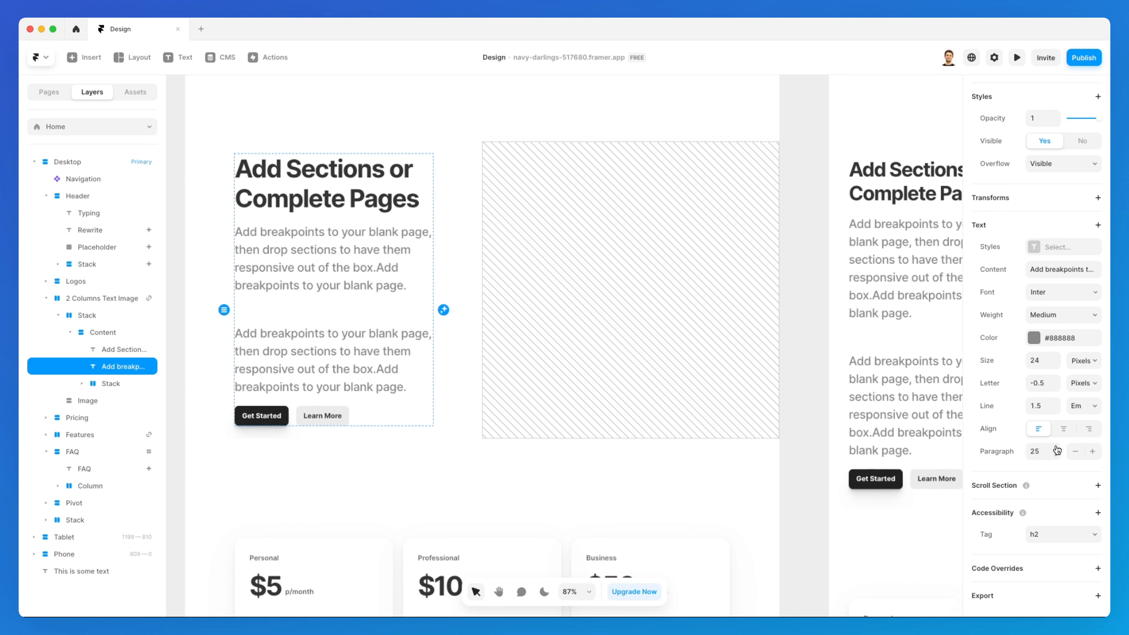
pyautogui.click(1057, 448)
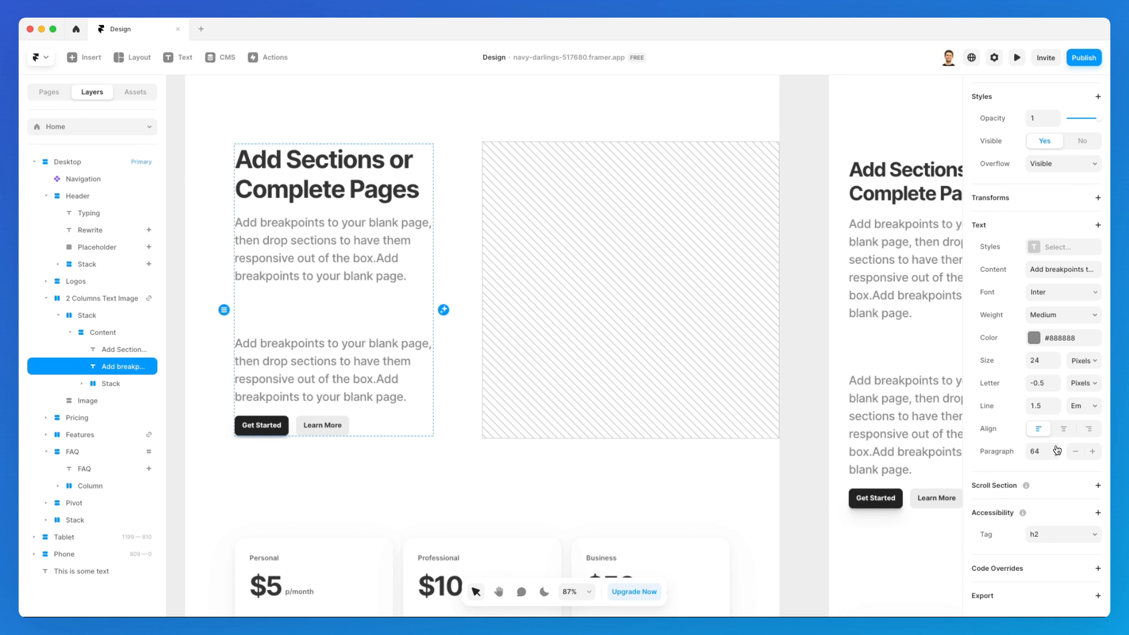
pyautogui.click(1057, 449)
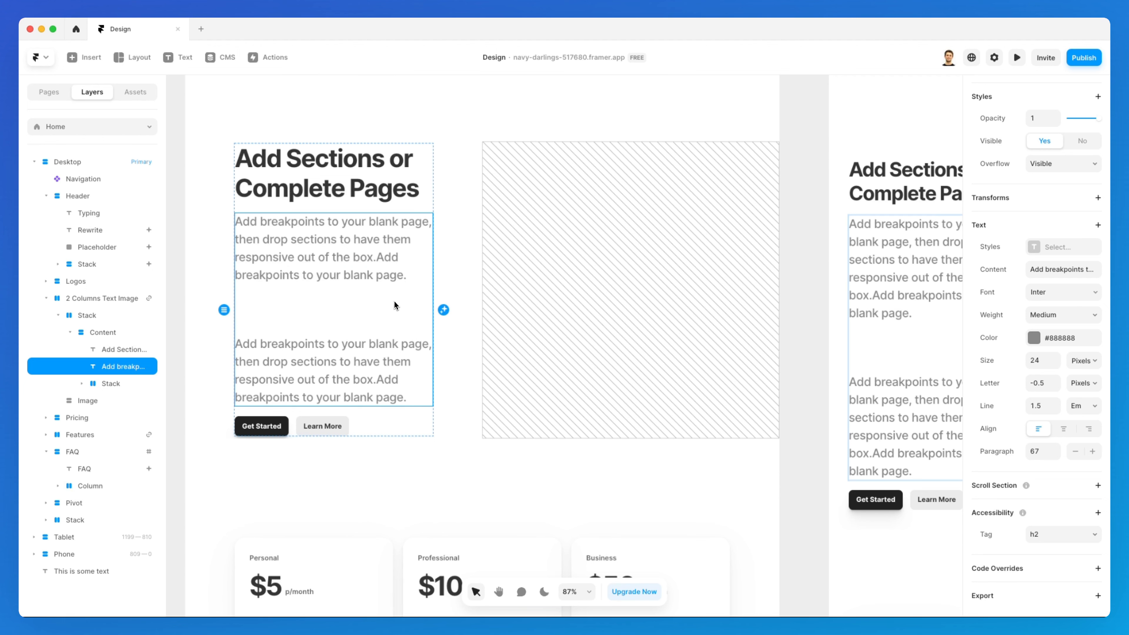
# Select the Rewrite heading and change its colour to black #000000
pyautogui.click(459, 292)
pyautogui.scroll(3, 398, 284)
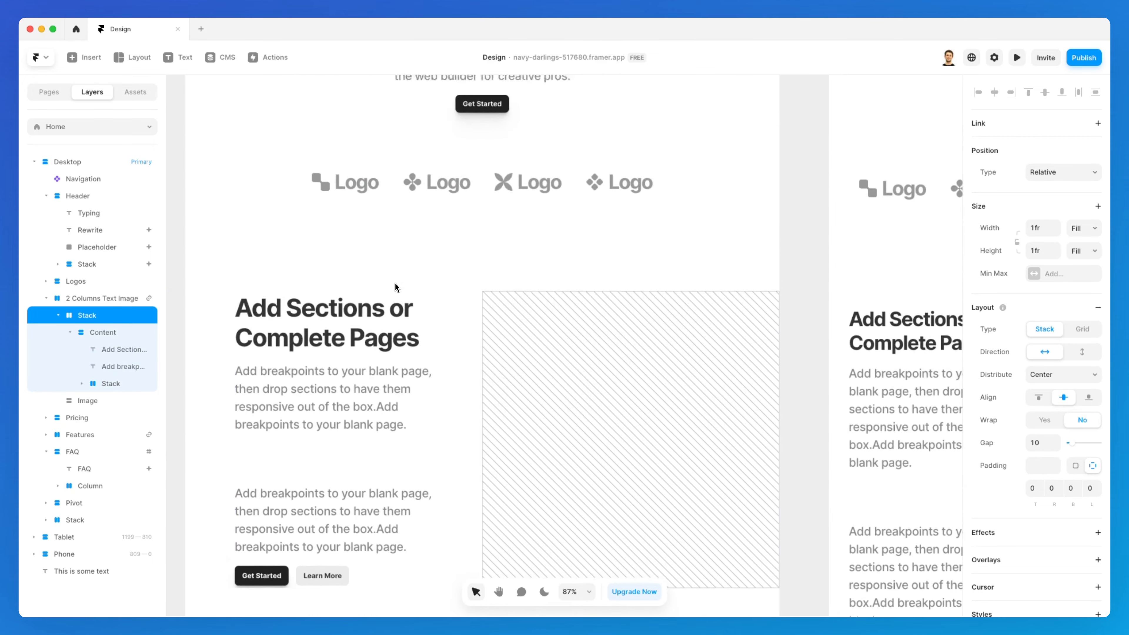
pyautogui.scroll(10, 394, 283)
pyautogui.click(451, 280)
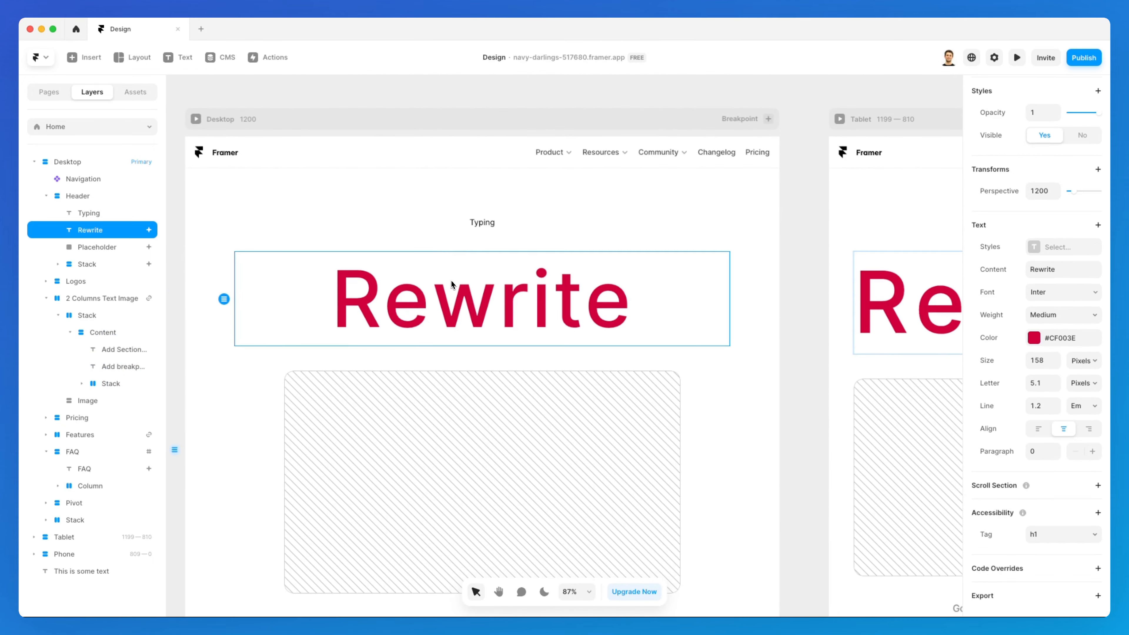
pyautogui.click(1035, 338)
pyautogui.moveTo(851, 428); pyautogui.dragTo(808, 454)
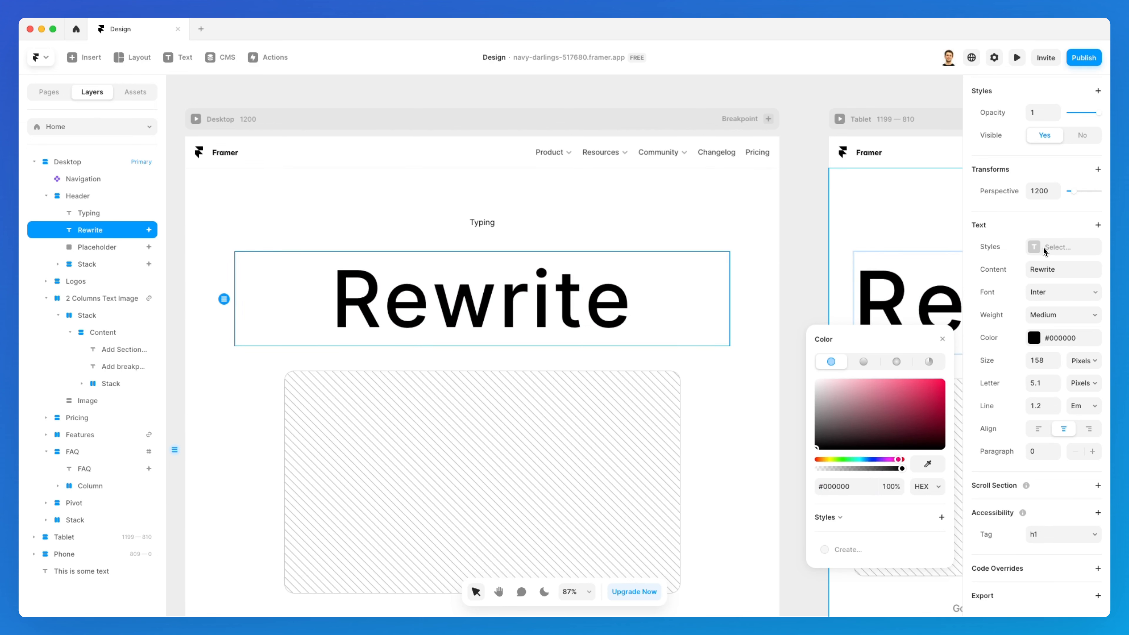
pyautogui.click(645, 232)
pyautogui.click(600, 291)
pyautogui.scroll(-1, 600, 291)
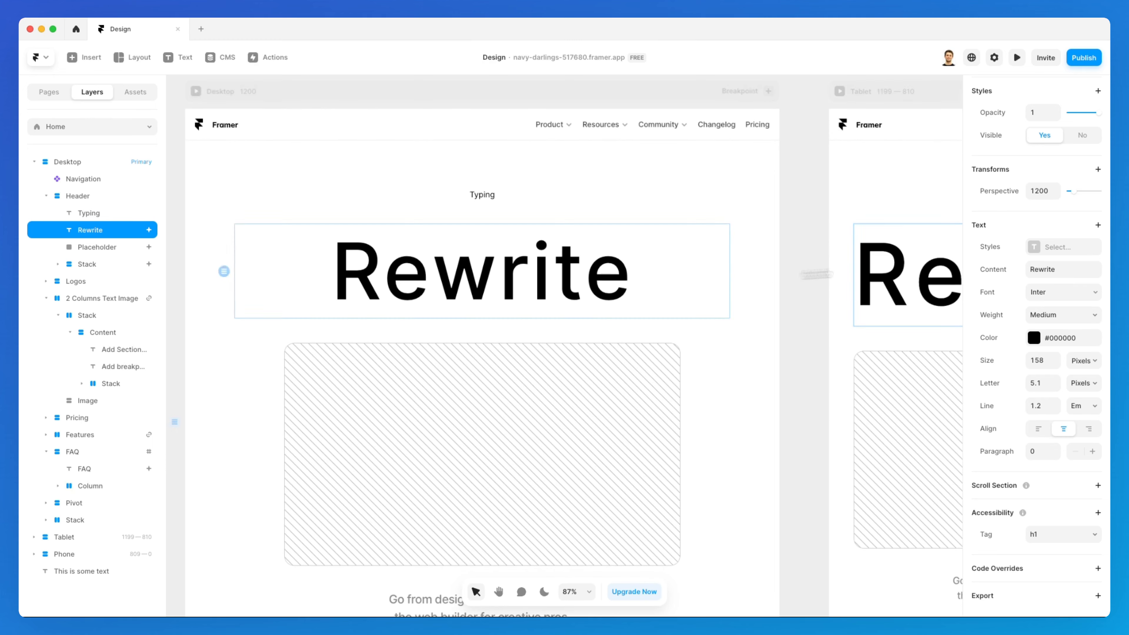
# Create a new Heading 1 text style from the selected Rewrite heading
pyautogui.click(1053, 247)
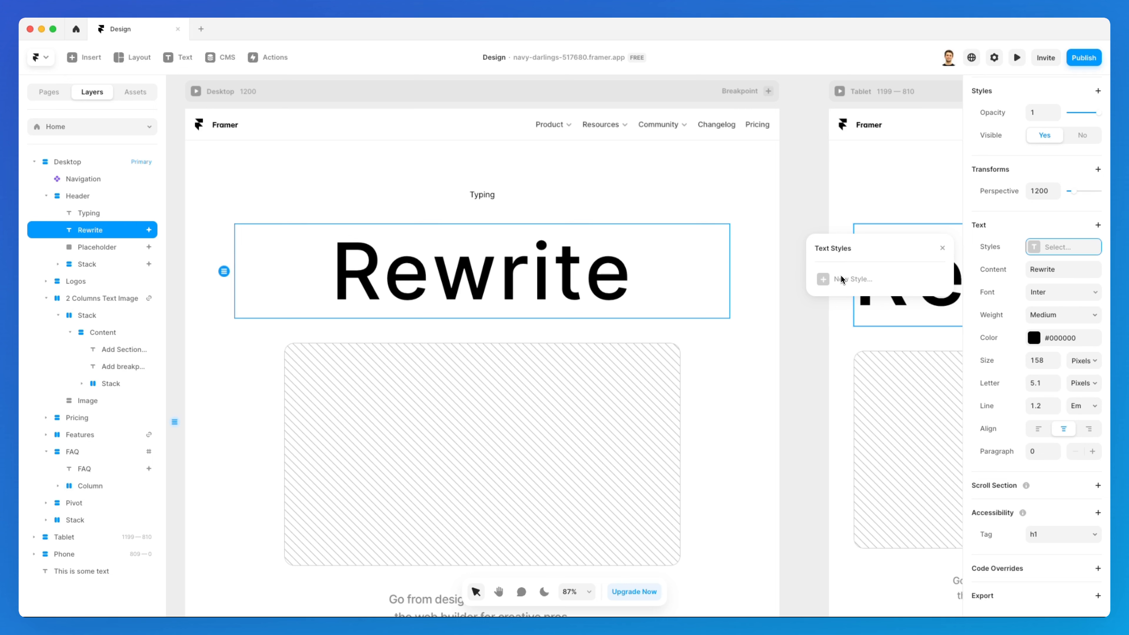
pyautogui.scroll(-1, 540, 247)
pyautogui.scroll(-2, 539, 247)
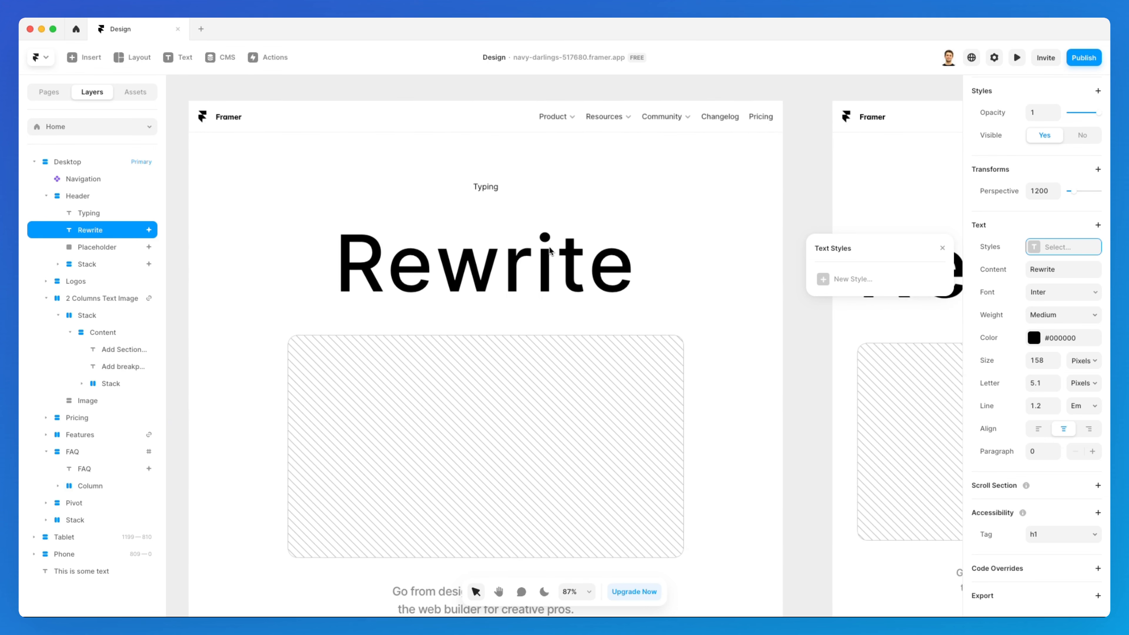
pyautogui.hscroll(-4, 550, 247)
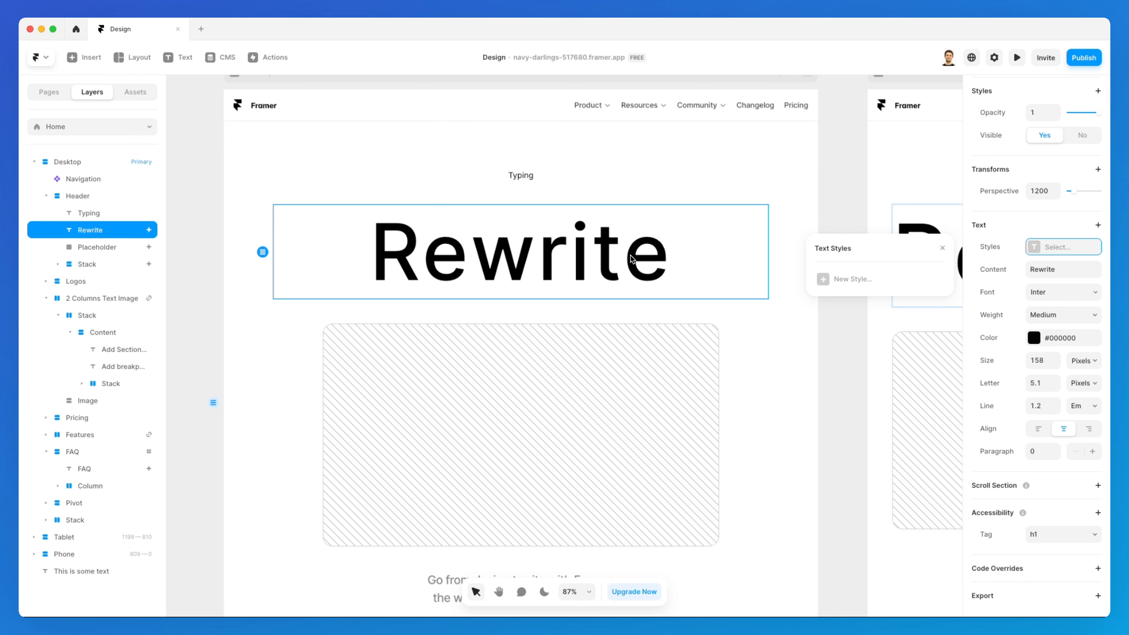
pyautogui.click(839, 281)
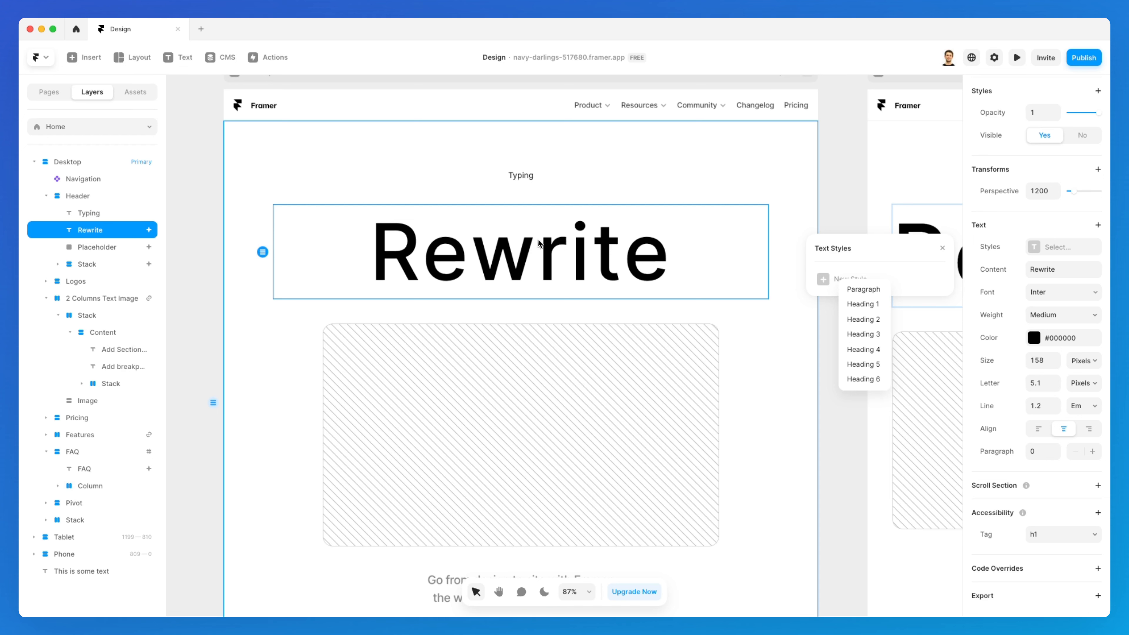
pyautogui.click(871, 304)
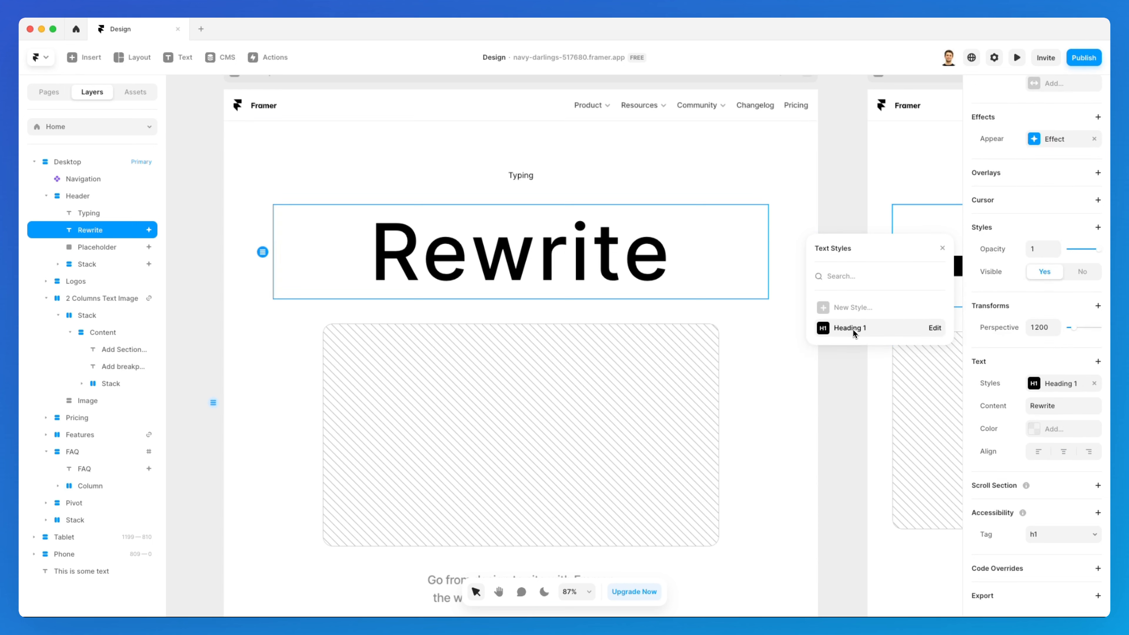
# Edit the Heading 1 style, trying the text transforms but keeping None, and set its decoration to line-through
pyautogui.click(933, 328)
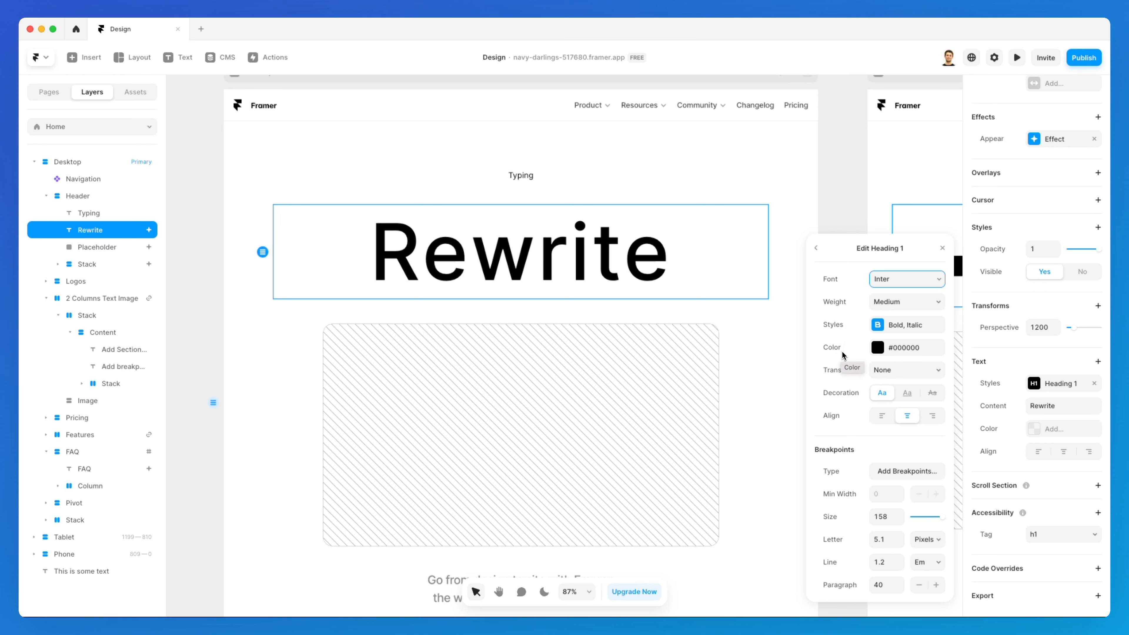
pyautogui.click(885, 370)
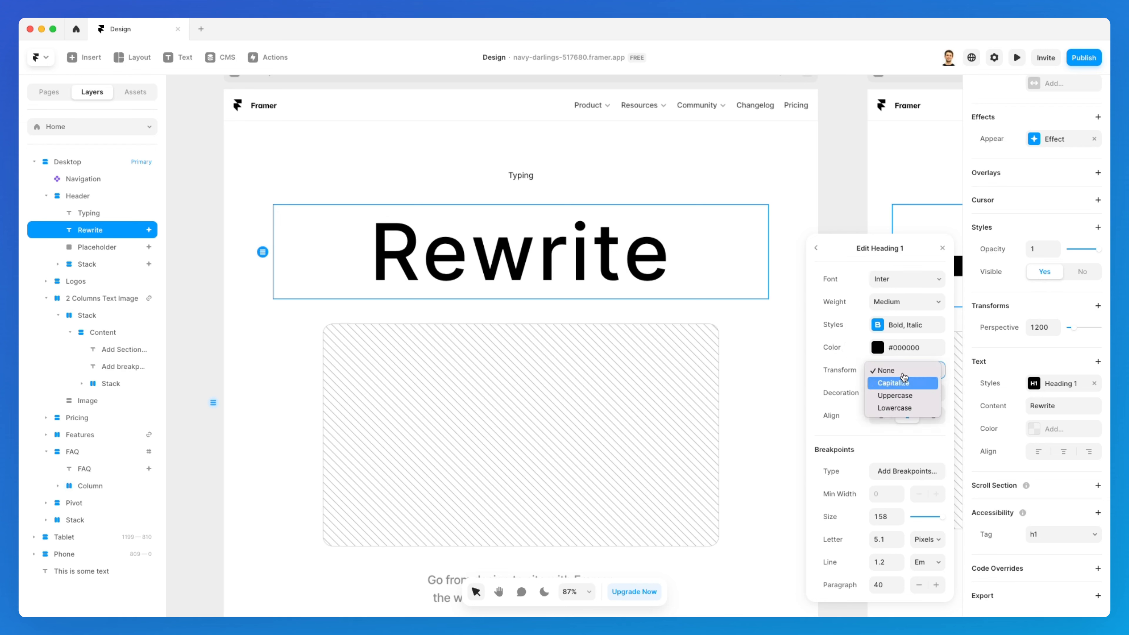
pyautogui.click(909, 396)
pyautogui.click(891, 370)
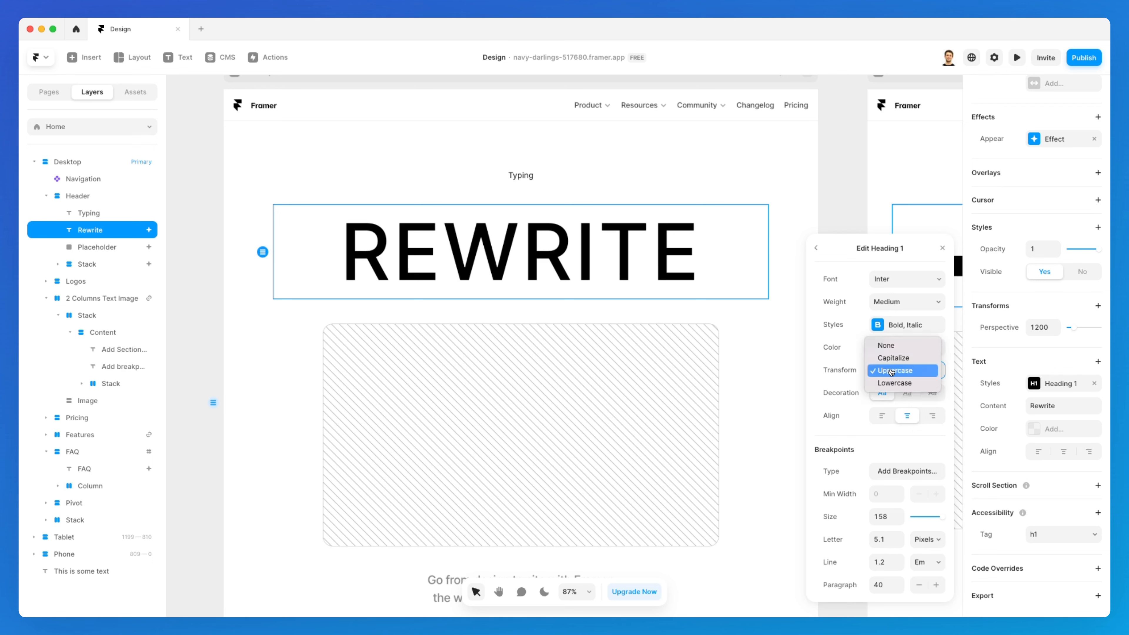
pyautogui.click(893, 358)
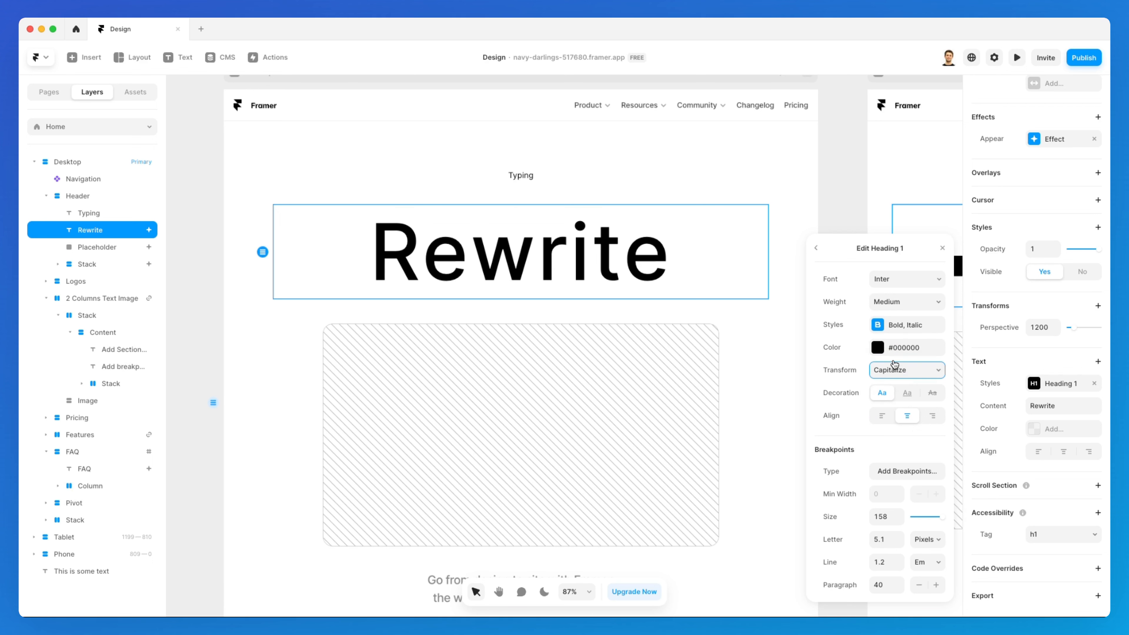
pyautogui.click(902, 371)
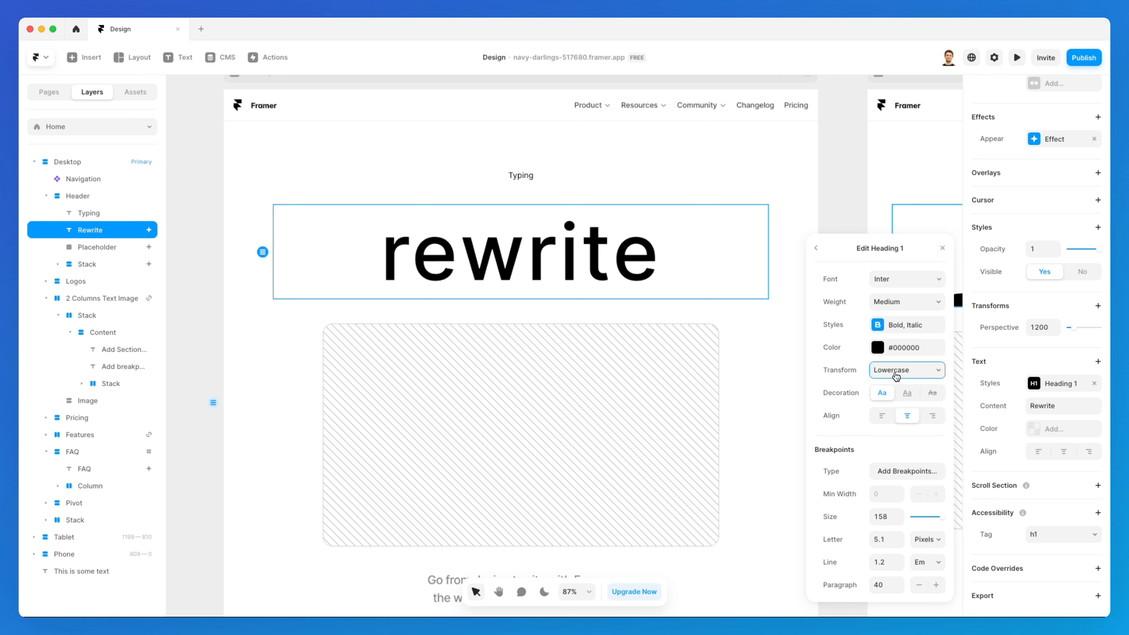
pyautogui.click(896, 375)
pyautogui.click(903, 334)
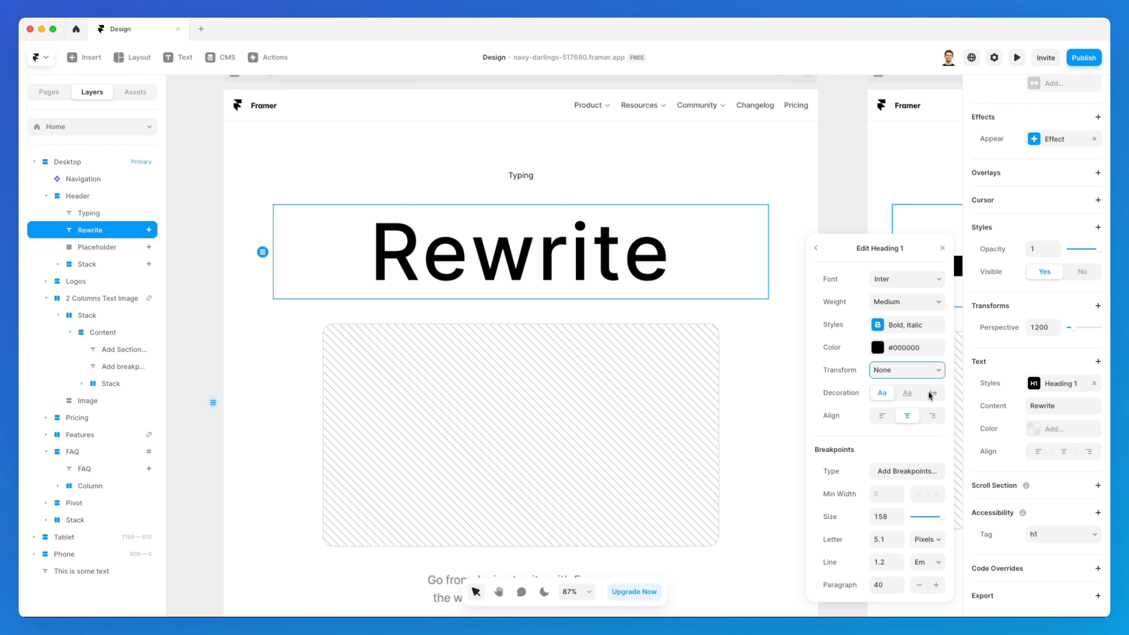
pyautogui.click(907, 395)
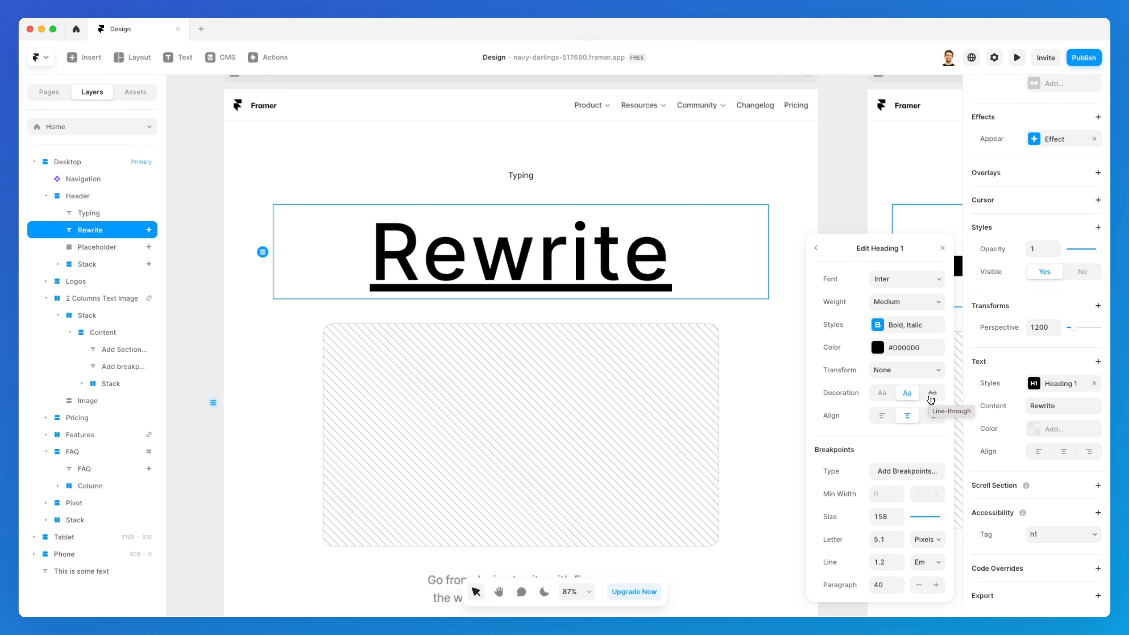
pyautogui.click(930, 395)
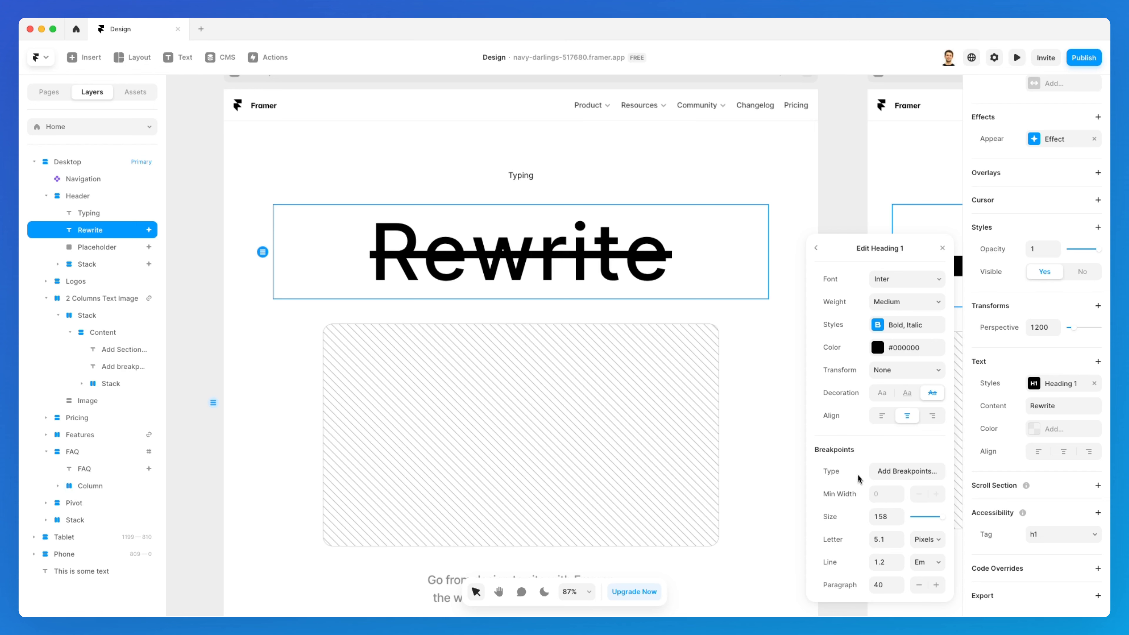
# Add breakpoints to the Heading 1 style and set the M breakpoint's size to 50
pyautogui.click(899, 478)
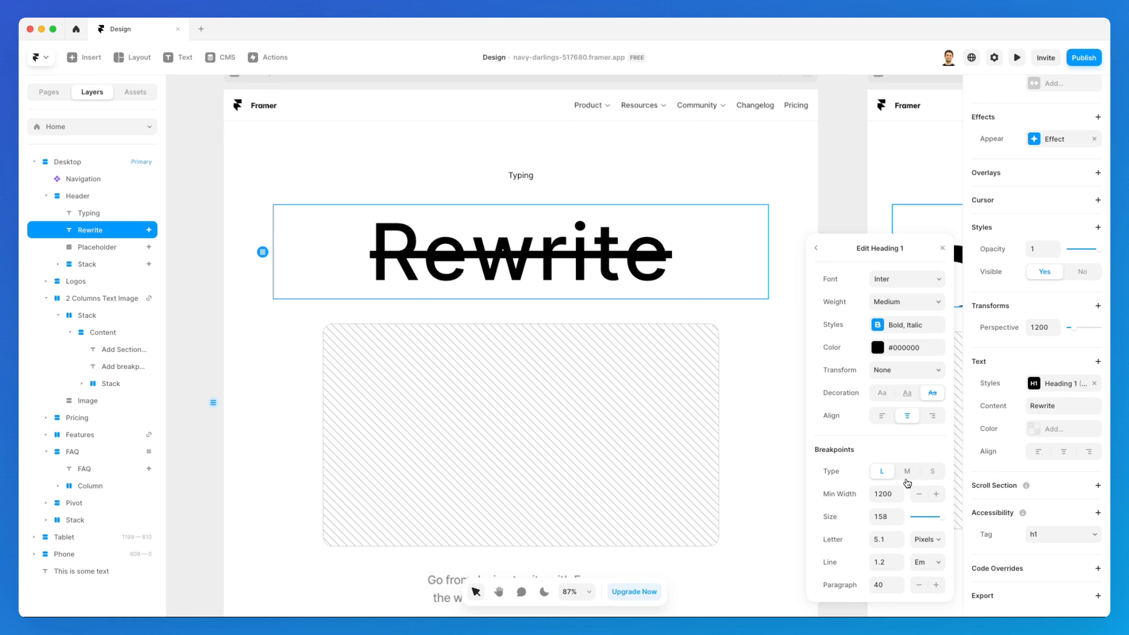
pyautogui.click(908, 473)
pyautogui.click(931, 472)
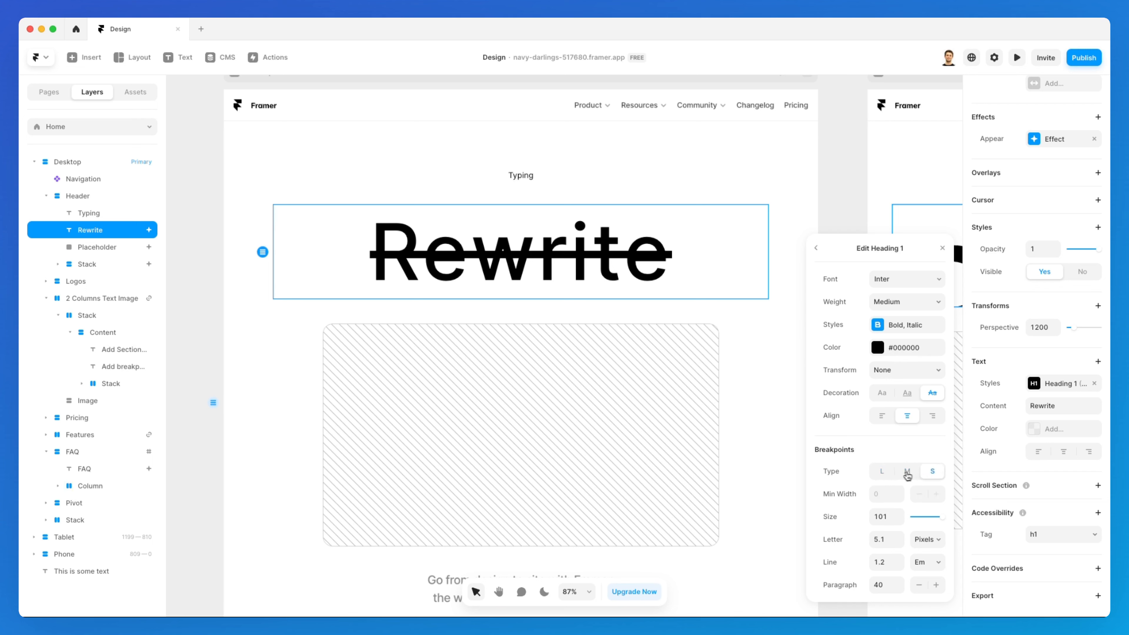
pyautogui.click(892, 473)
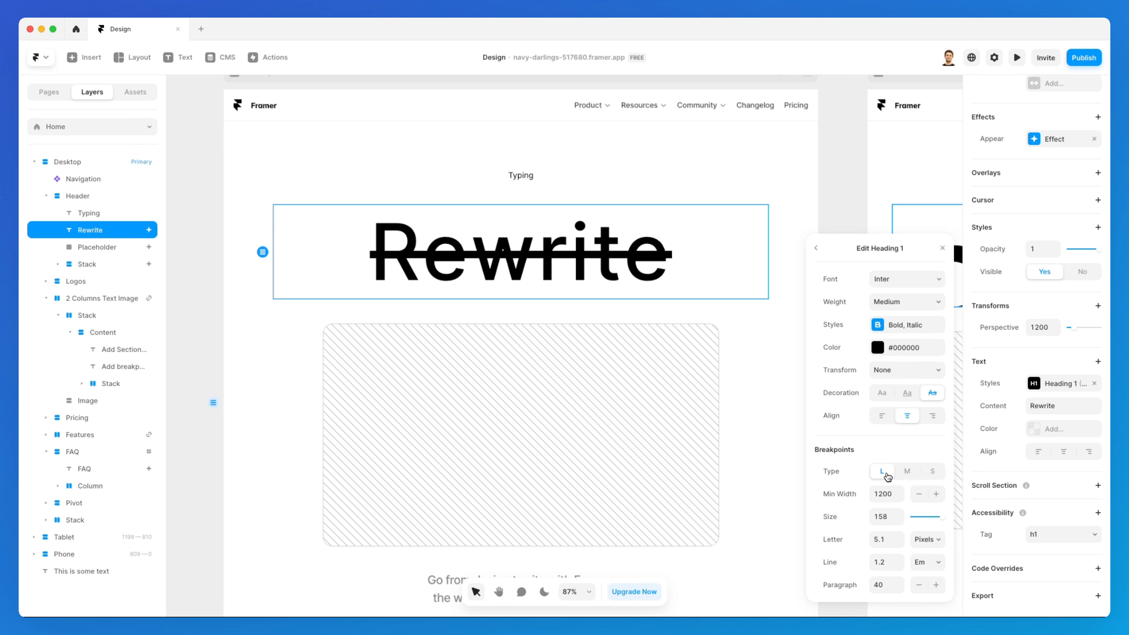
pyautogui.click(907, 473)
pyautogui.click(933, 471)
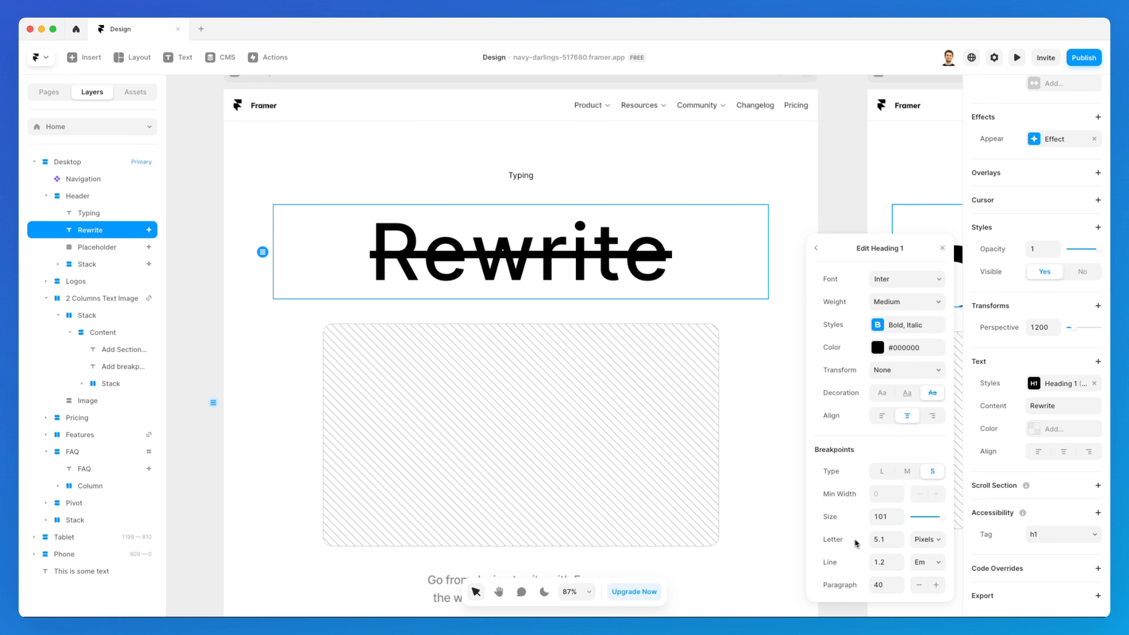
pyautogui.click(891, 476)
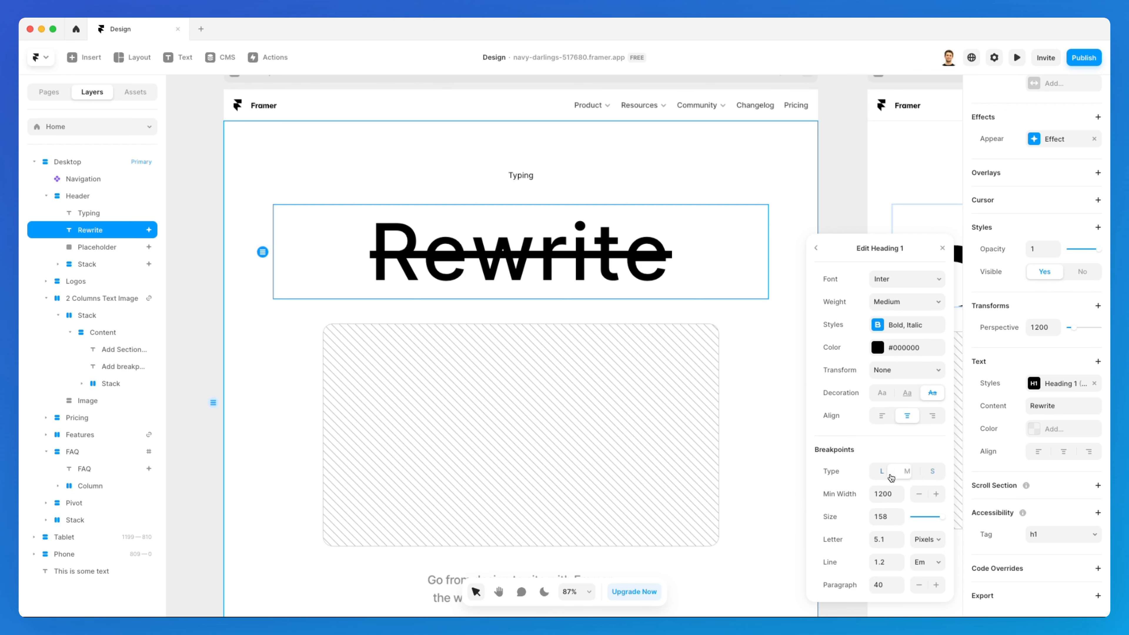
pyautogui.hscroll(5, 669, 458)
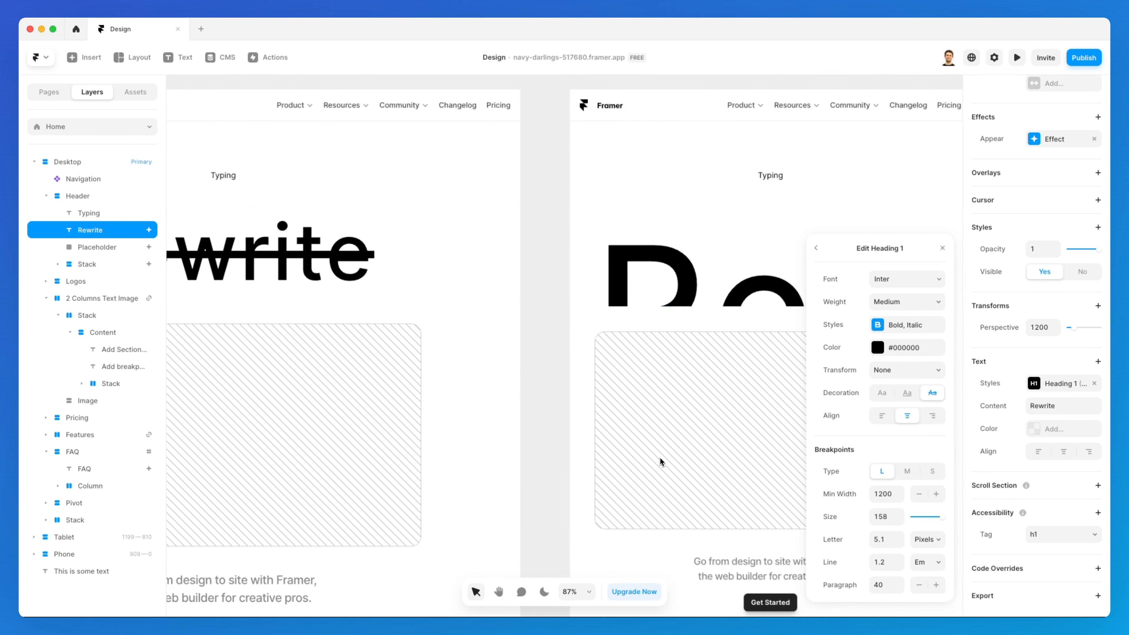
pyautogui.hscroll(5, 660, 458)
pyautogui.click(908, 470)
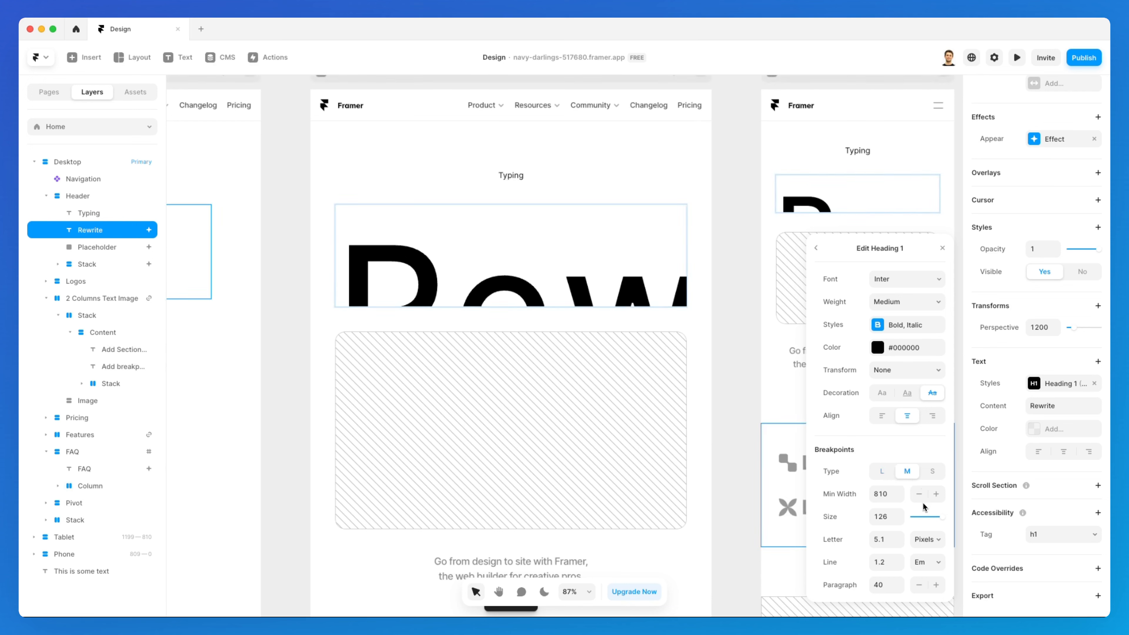
pyautogui.moveTo(926, 520); pyautogui.dragTo(928, 521)
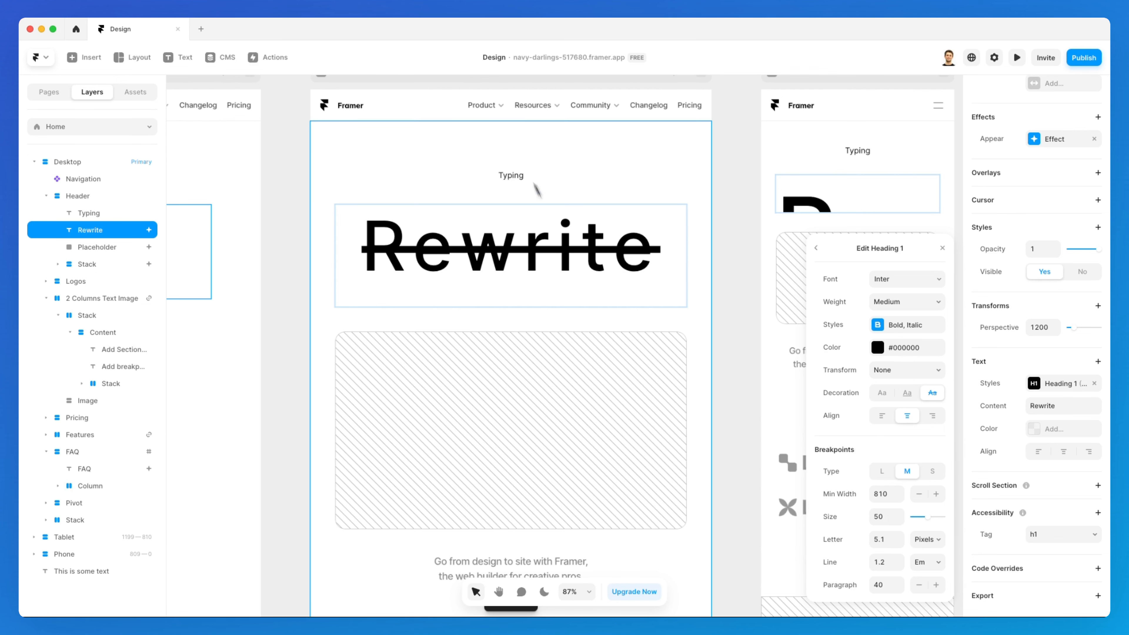
# Set the Heading 1 style's S breakpoint size to 18 and close the style editor
pyautogui.scroll(1, 400, 113)
pyautogui.hscroll(5, 555, 222)
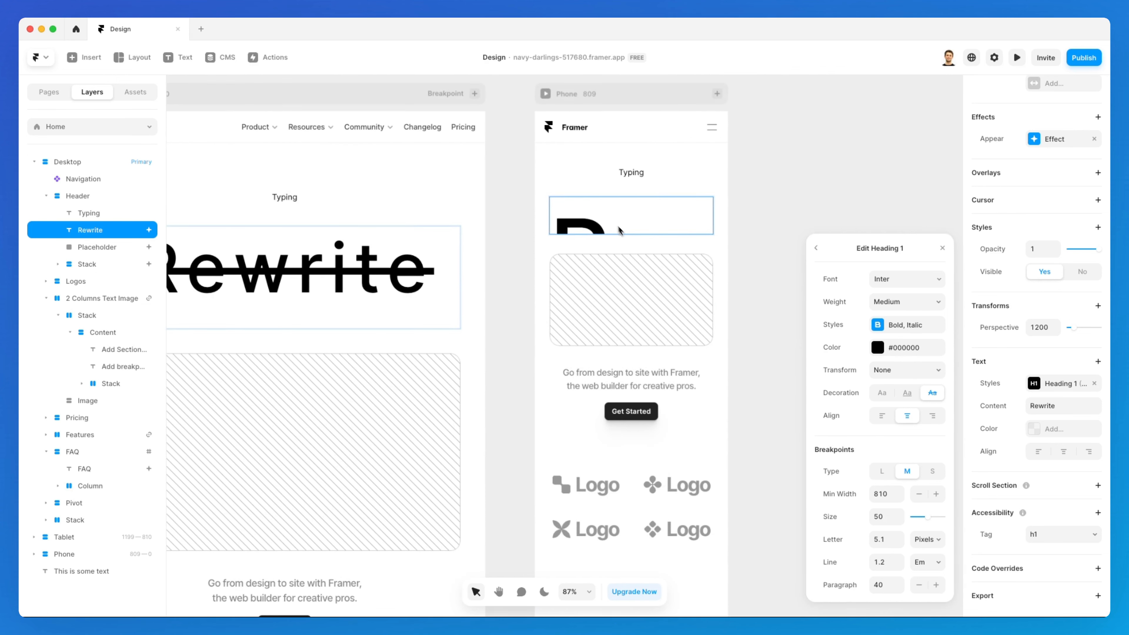
pyautogui.click(932, 471)
pyautogui.moveTo(926, 518); pyautogui.dragTo(916, 521)
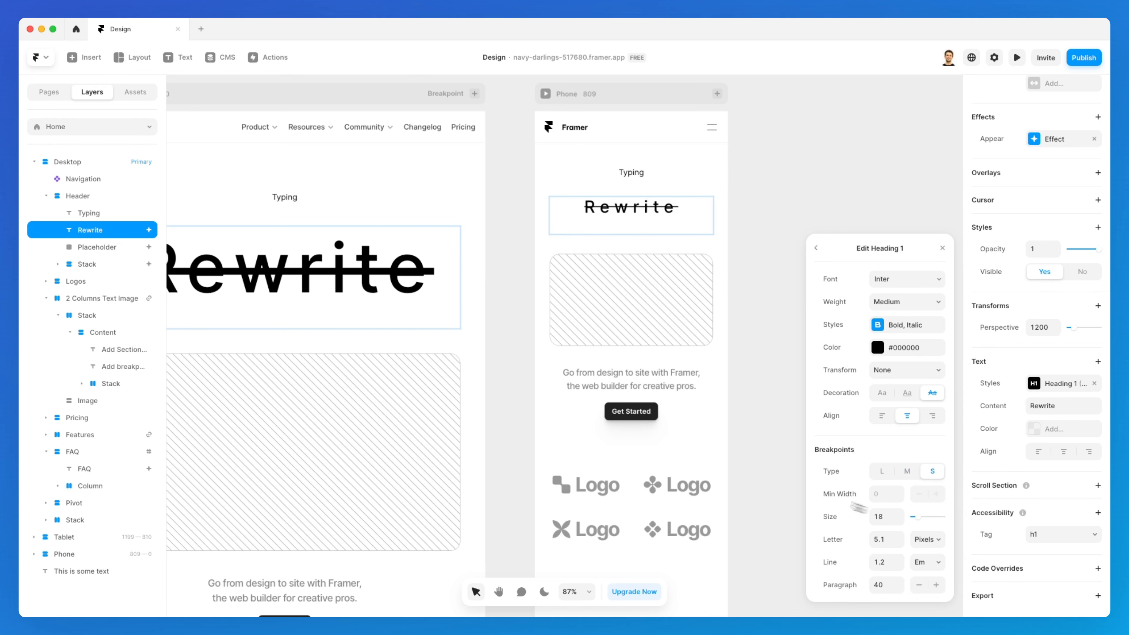
pyautogui.hscroll(-3, 639, 417)
pyautogui.hscroll(-15, 639, 417)
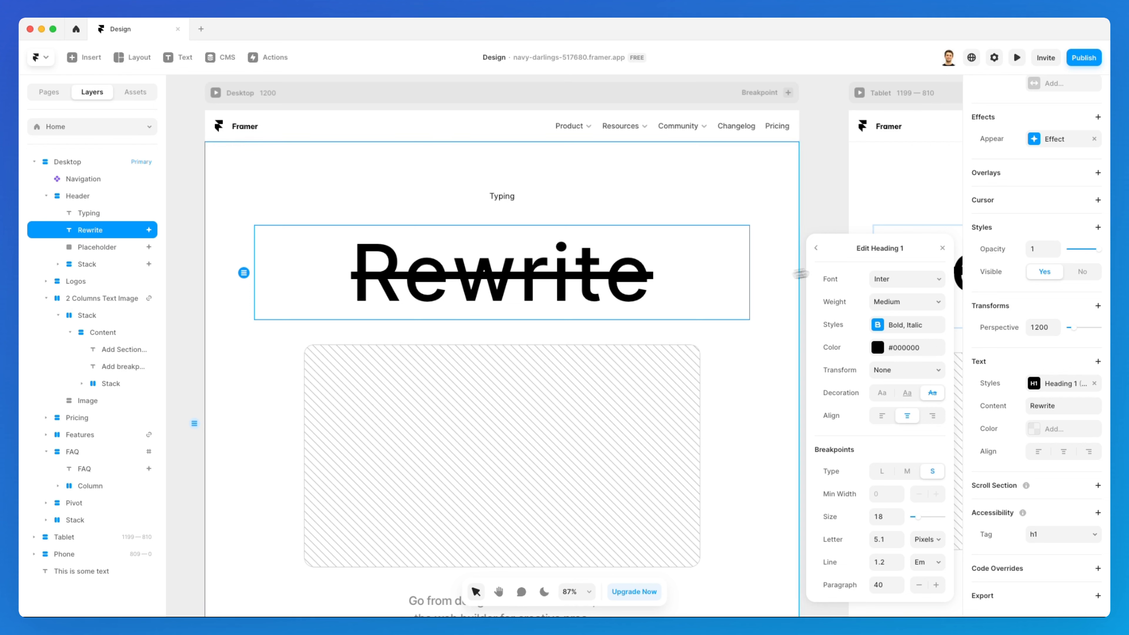
pyautogui.click(816, 249)
pyautogui.moveTo(871, 327)
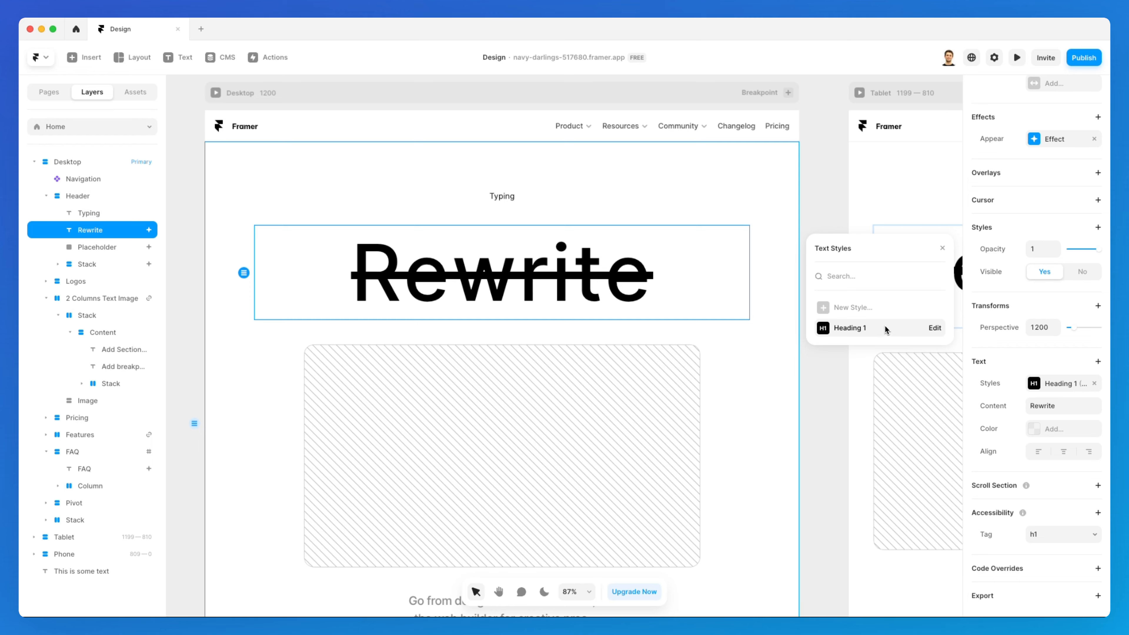
pyautogui.click(760, 341)
# Select the body paragraph text and create a new Paragraph text style from it
pyautogui.scroll(-10, 759, 341)
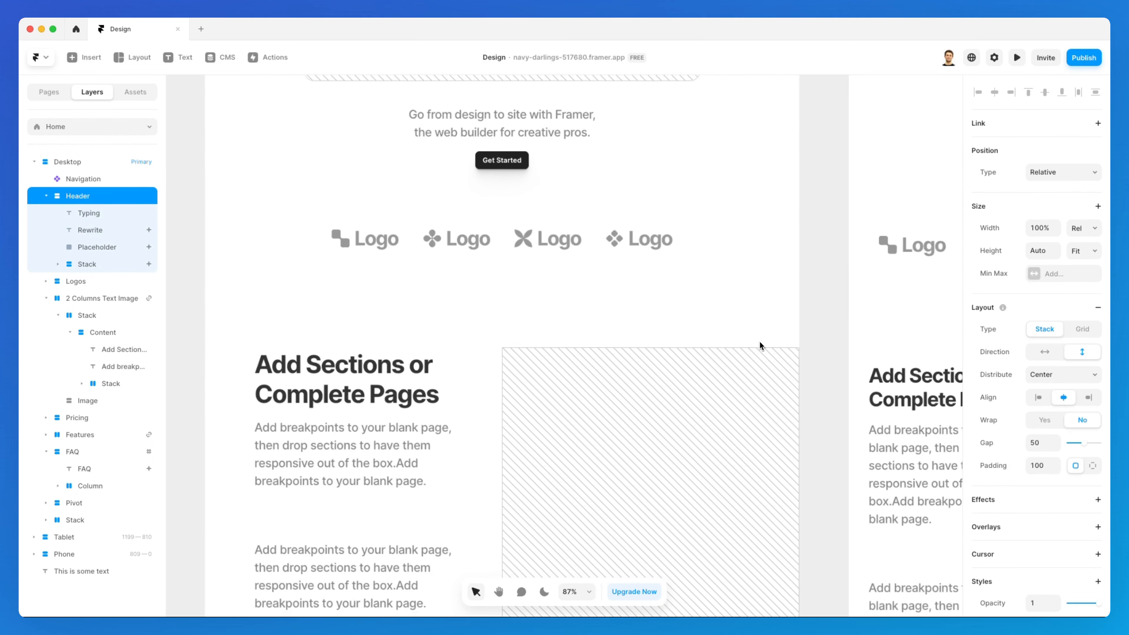
pyautogui.click(393, 447)
pyautogui.scroll(-5, 397, 442)
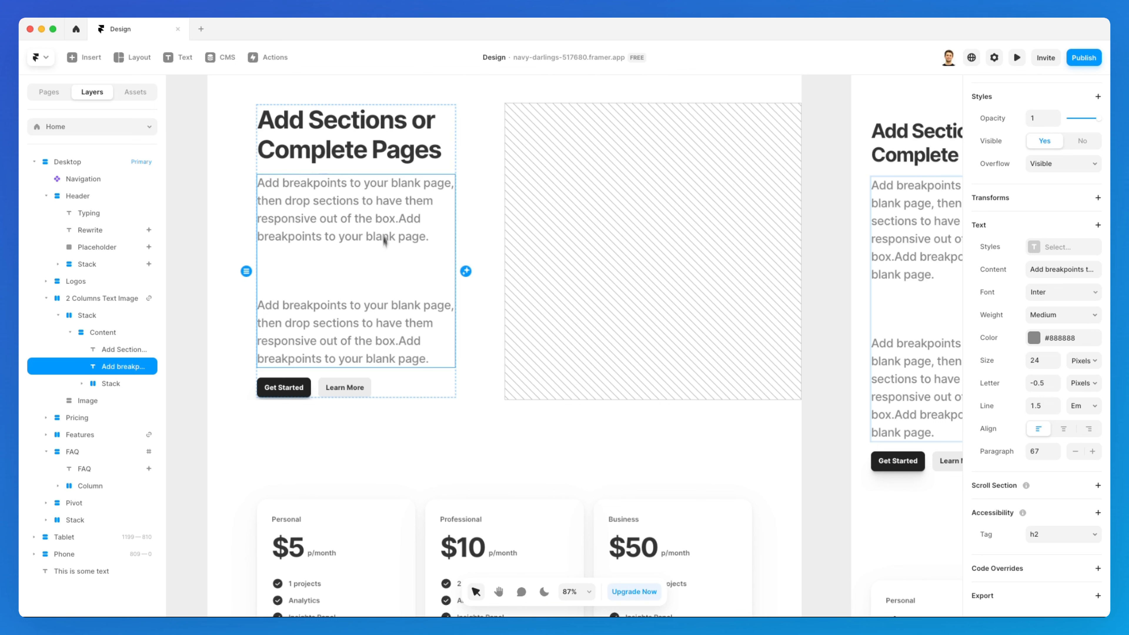
pyautogui.click(1072, 248)
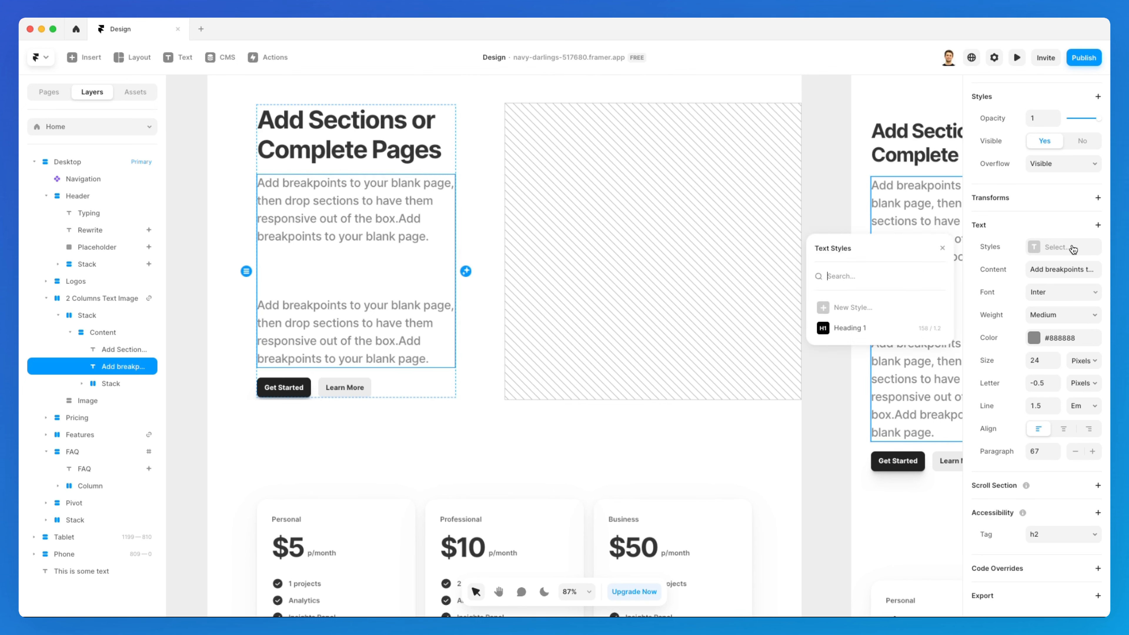
pyautogui.click(882, 307)
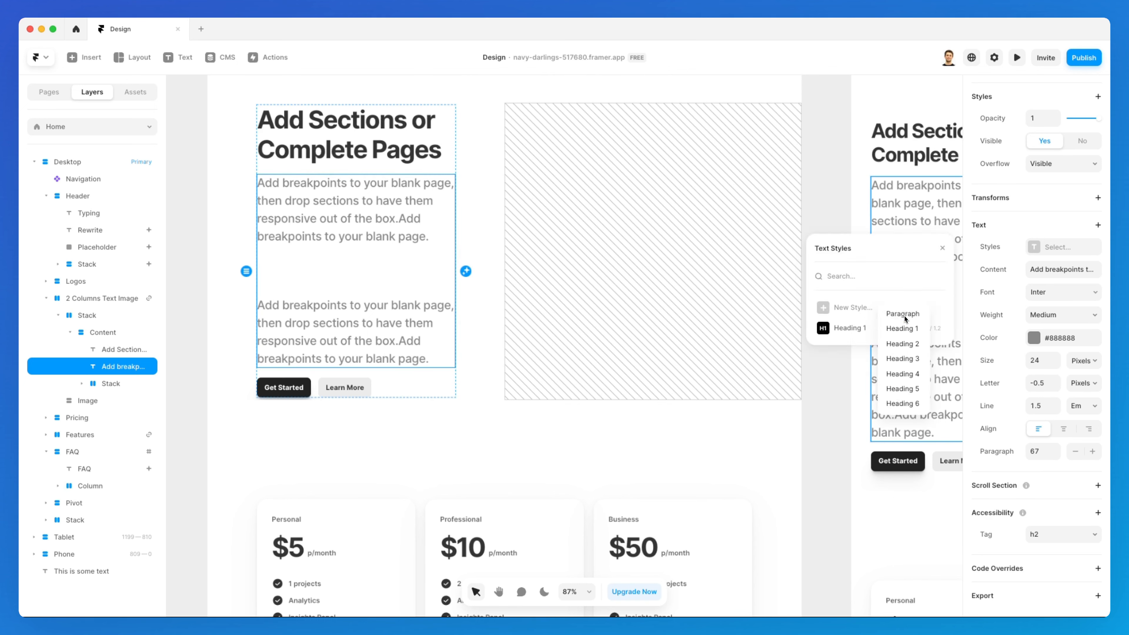
pyautogui.click(885, 313)
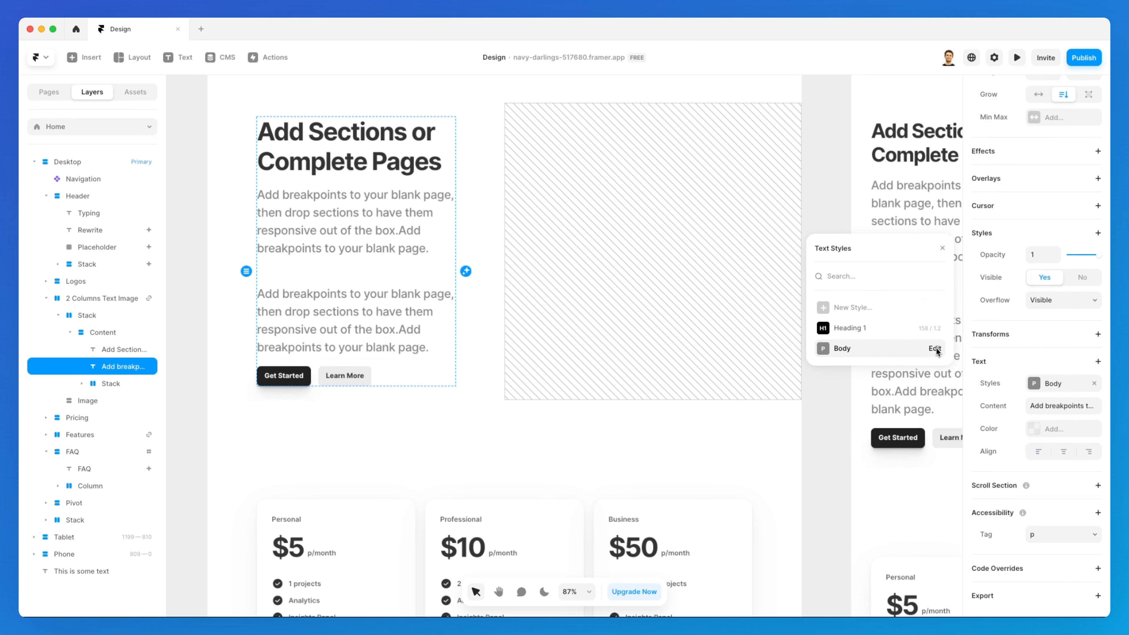
# Review the body text style's settings, then close the text styles panel
pyautogui.click(934, 348)
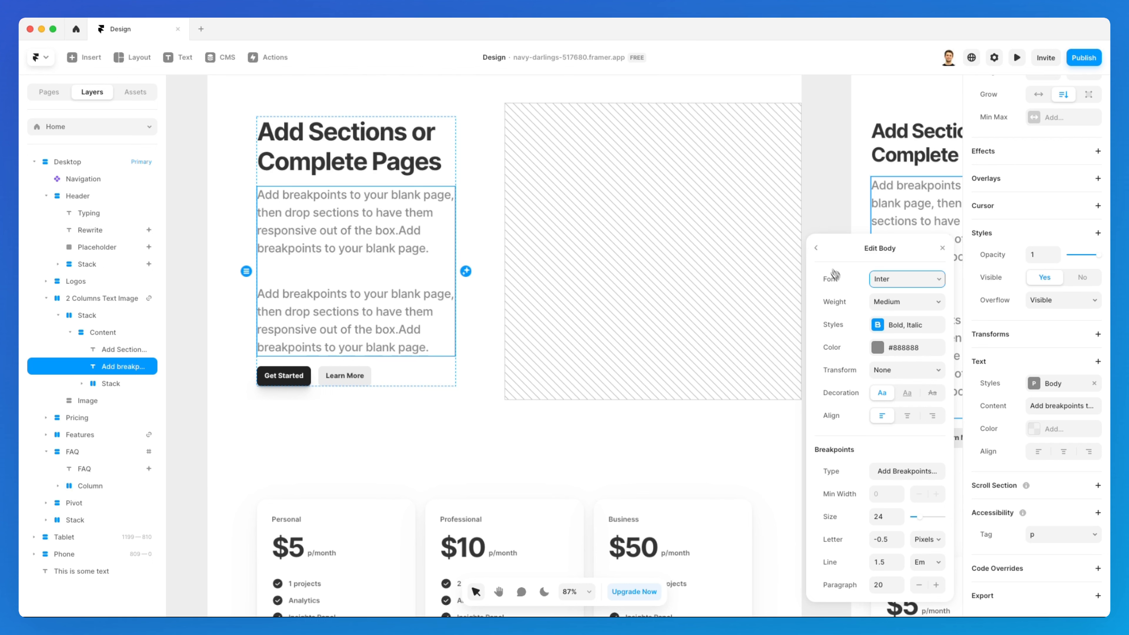
pyautogui.click(819, 250)
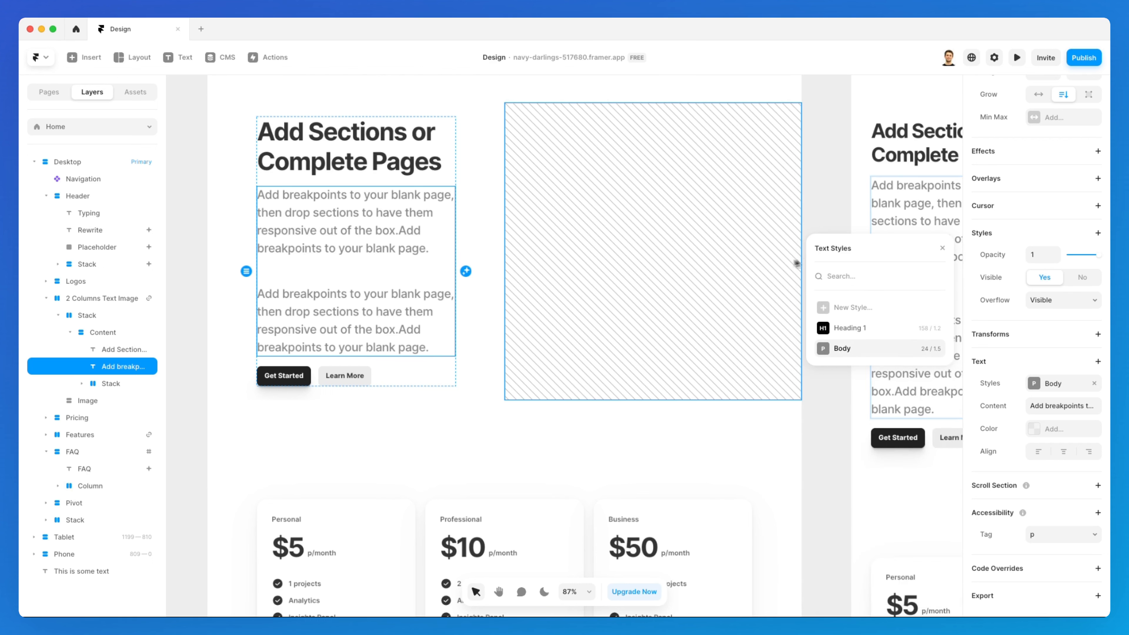
pyautogui.scroll(3, 753, 254)
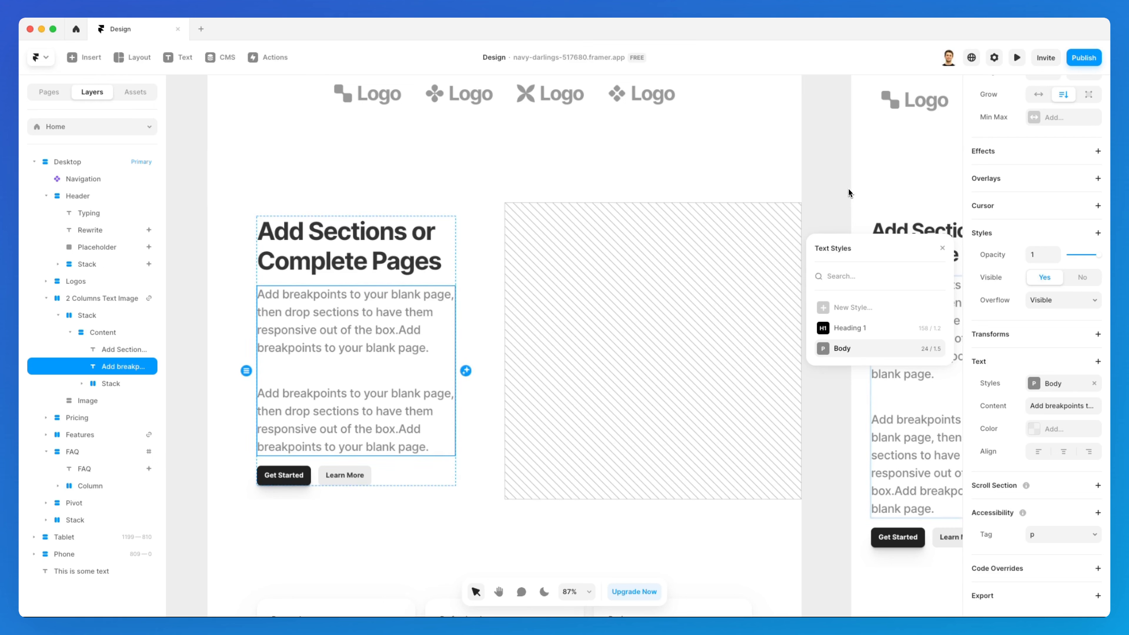
pyautogui.click(829, 198)
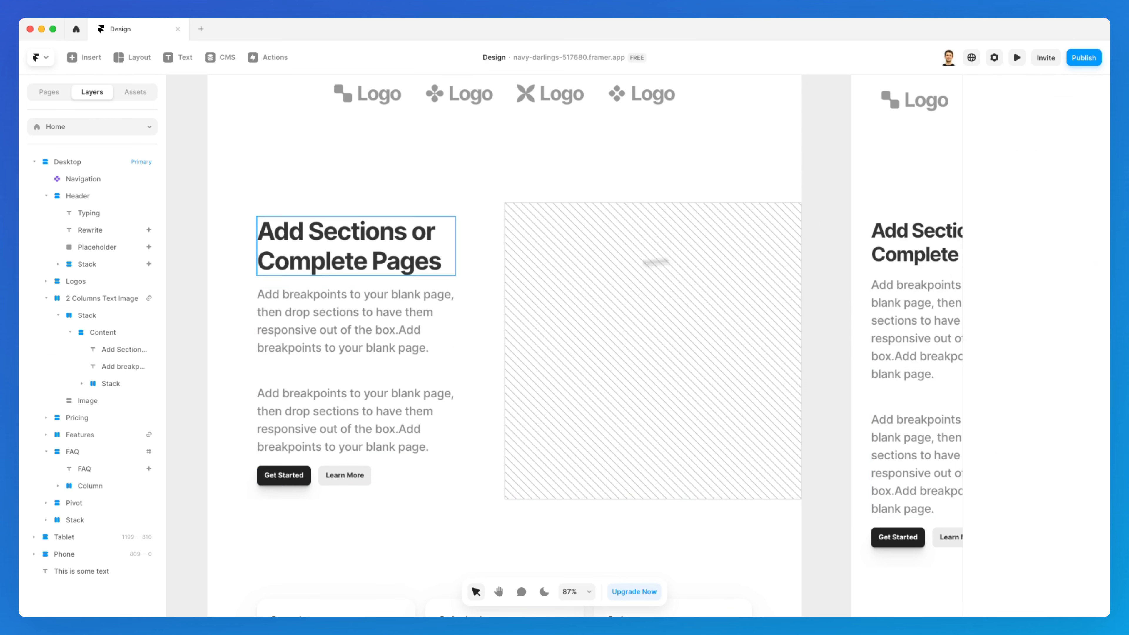
pyautogui.click(341, 297)
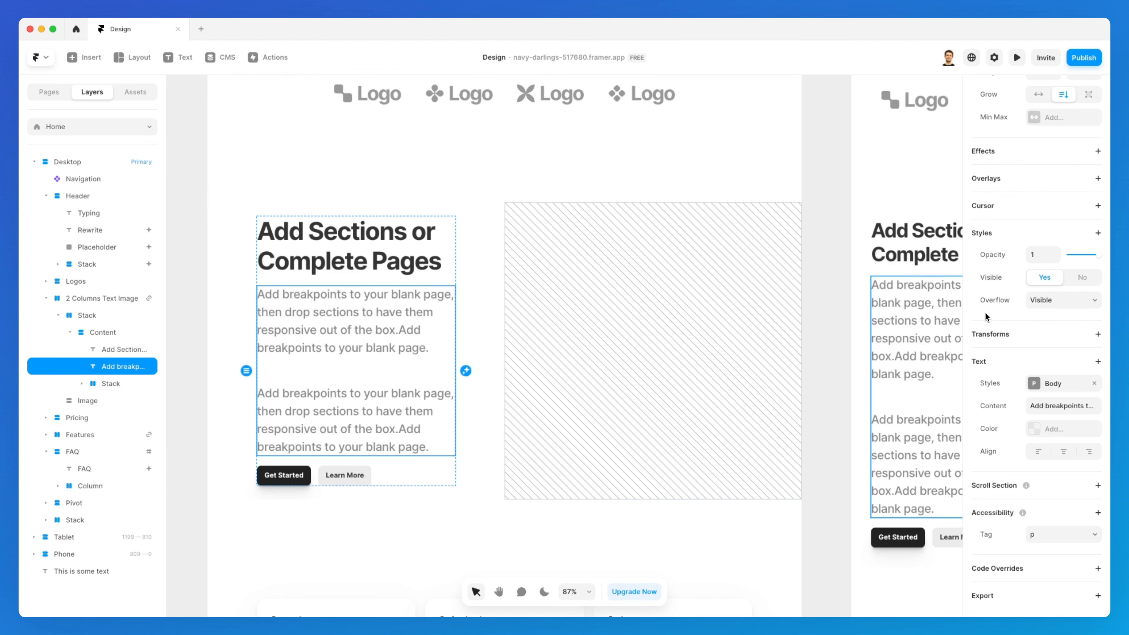
pyautogui.scroll(-10, 575, 331)
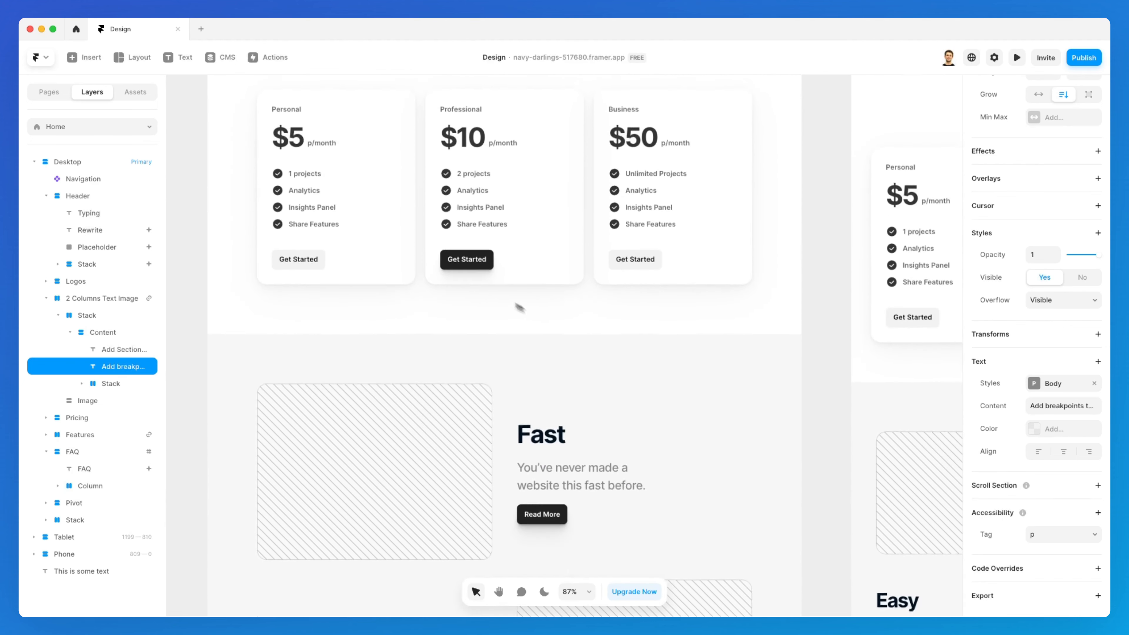
# Select the Insights Panel feature text in the Personal pricing card
pyautogui.click(311, 186)
pyautogui.scroll(-5, 1029, 371)
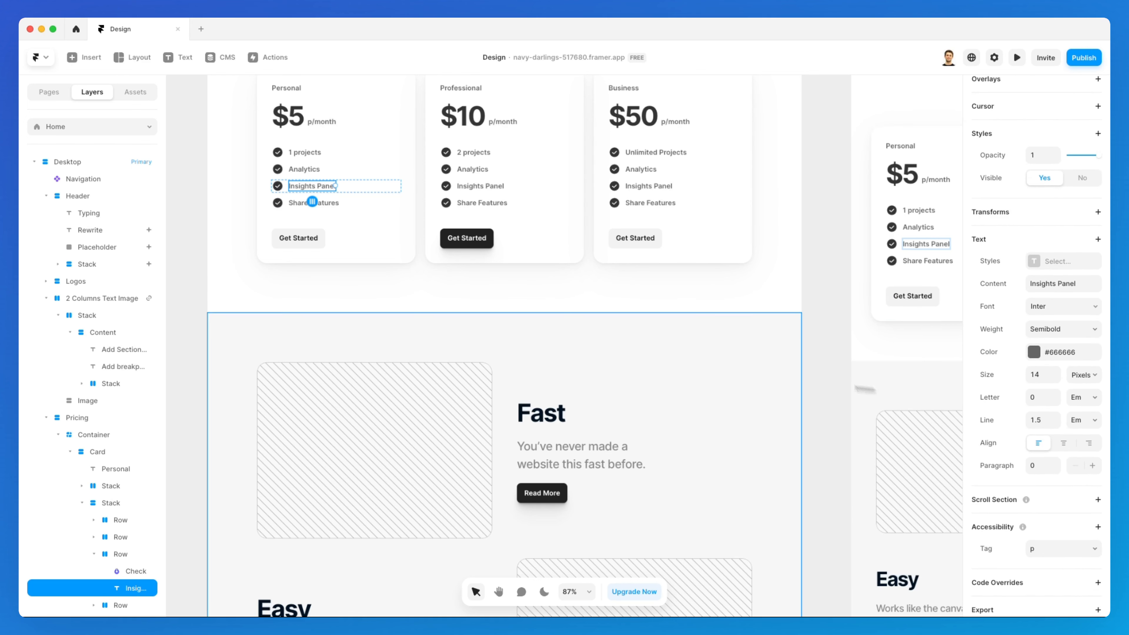
pyautogui.scroll(3, 684, 344)
pyautogui.scroll(10, 684, 344)
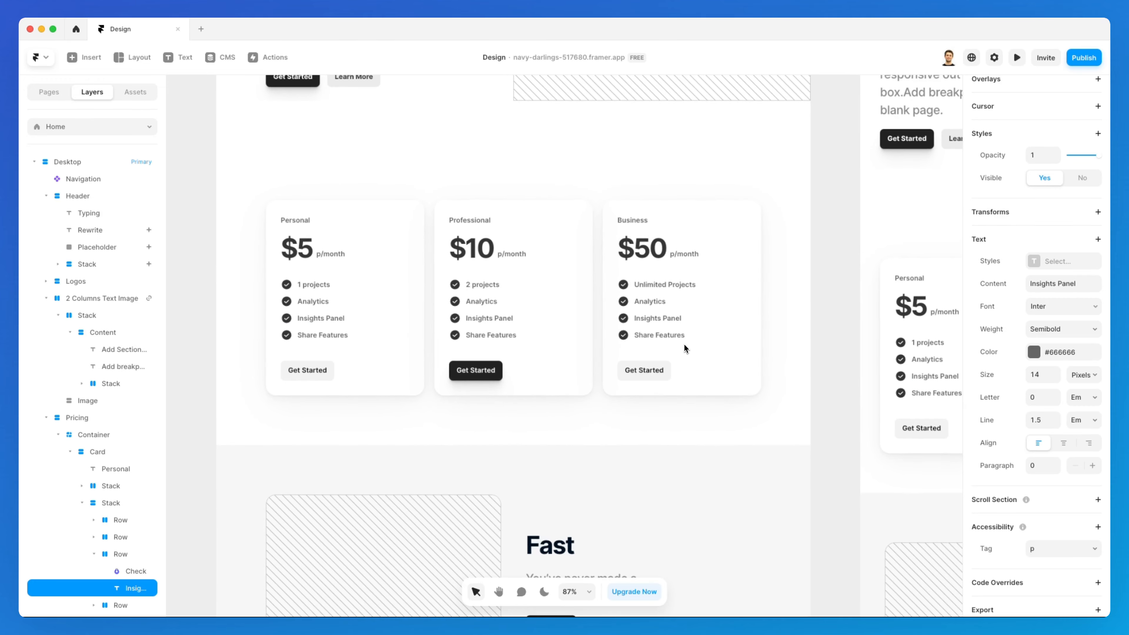
pyautogui.scroll(10, 683, 343)
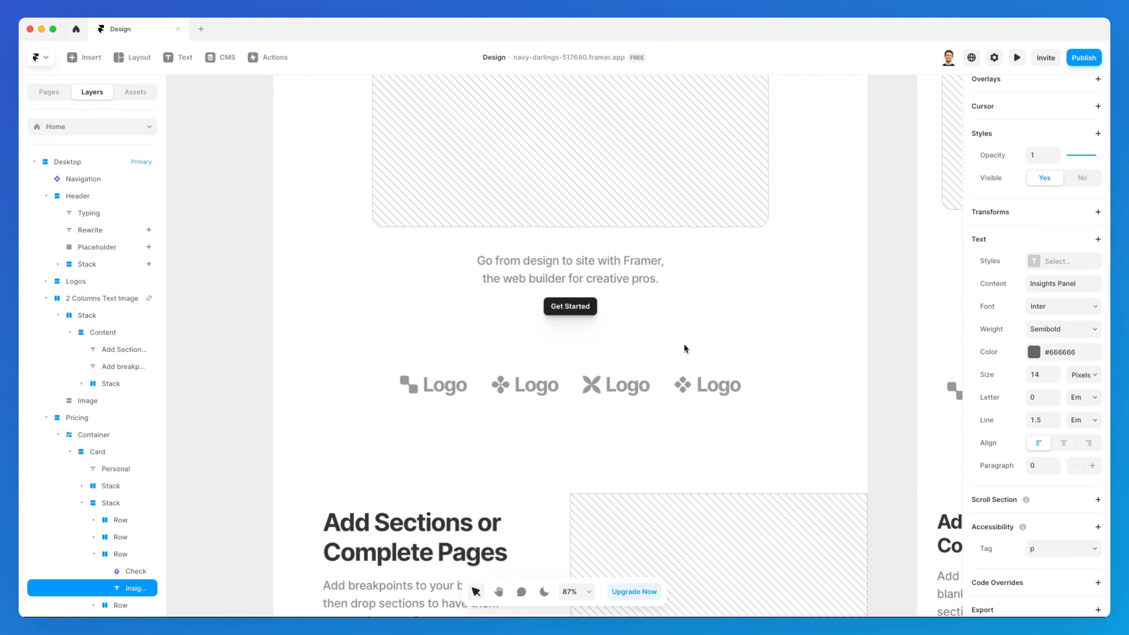